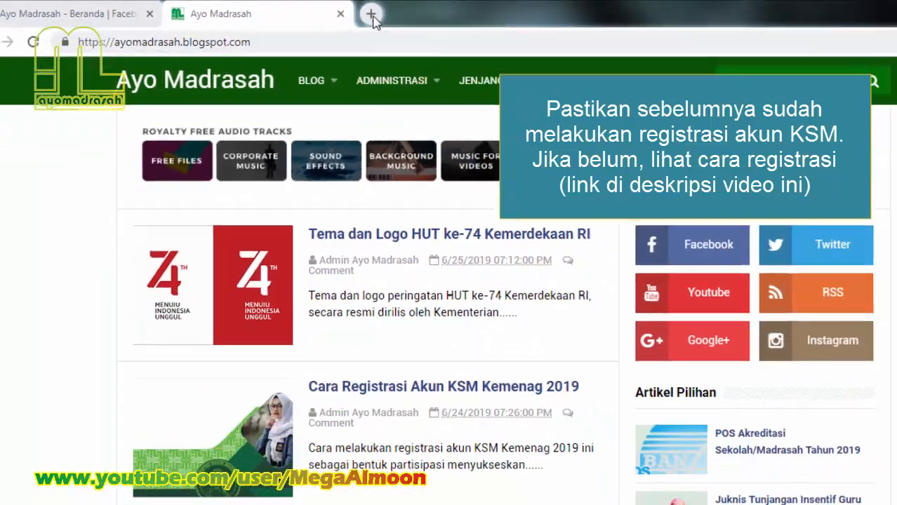
Step: Open a new blank browser tab beside the Ayo Madrasah blog page
{"action": "left_click", "coordinate": [372, 15]}
Step: Go to ksm.kemenag.go.id, dismiss the Translate offer, and open the LOGIN LEMBAGA page
{"action": "type", "text": "k"}
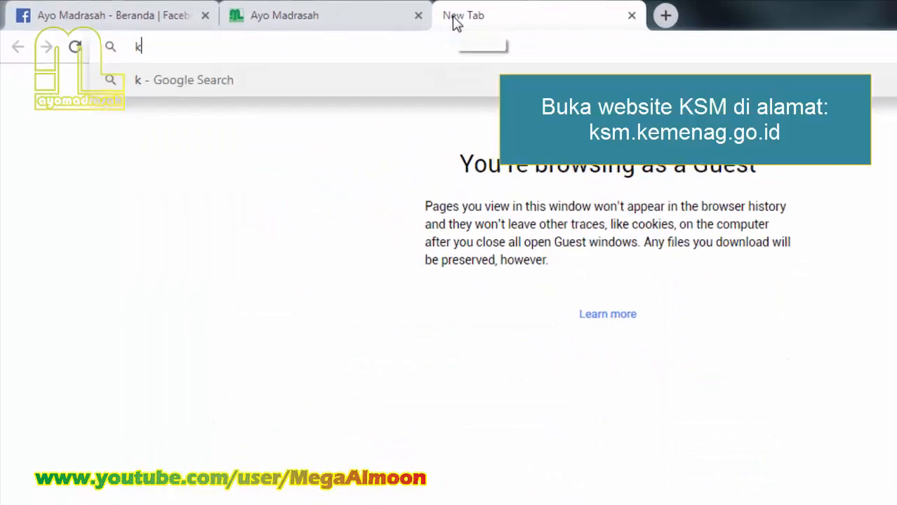
{"action": "type", "text": "sm"}
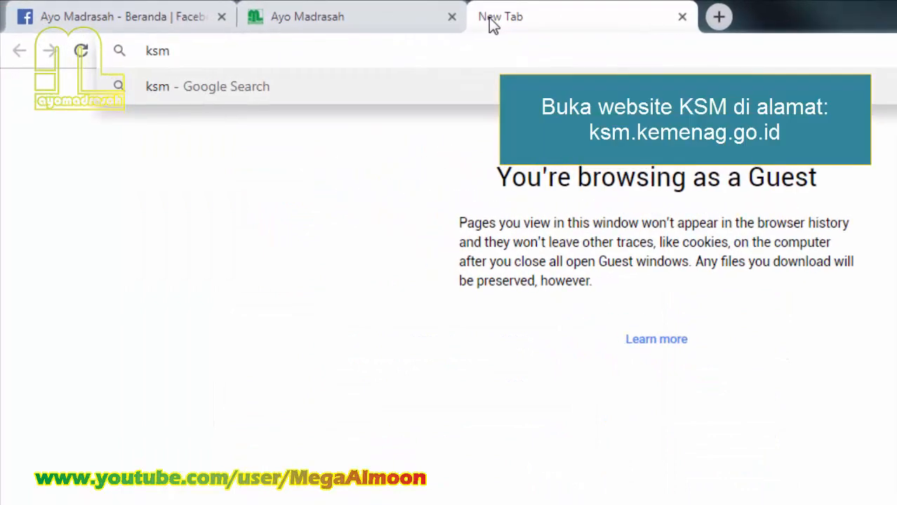
{"action": "type", "text": ".kemenag."}
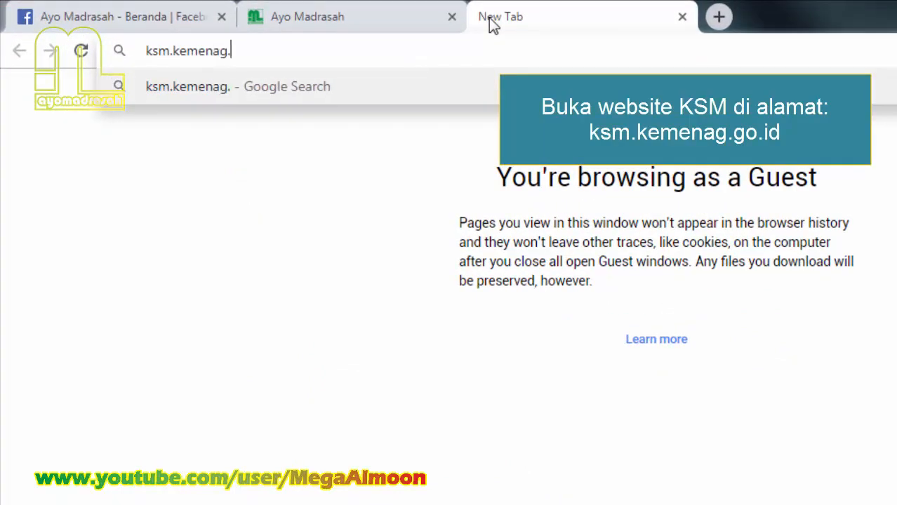
{"action": "type", "text": "go.id"}
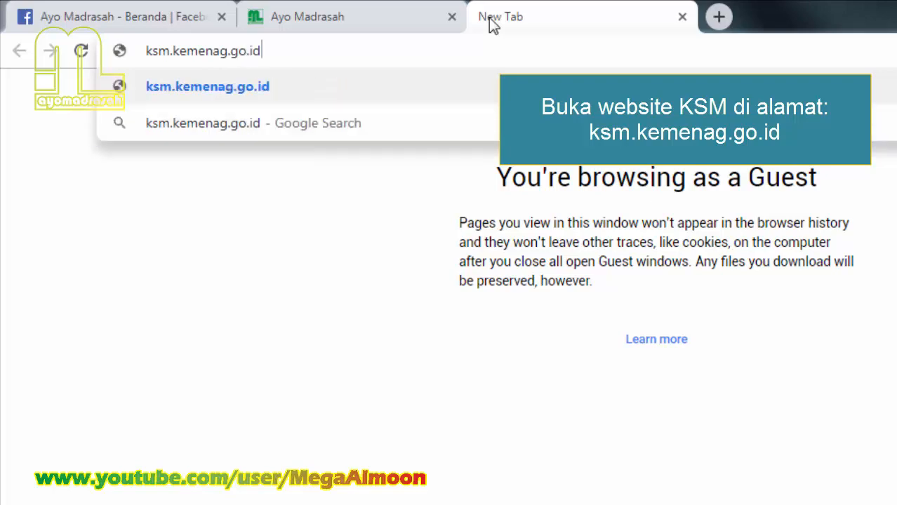
{"action": "key", "text": "Return"}
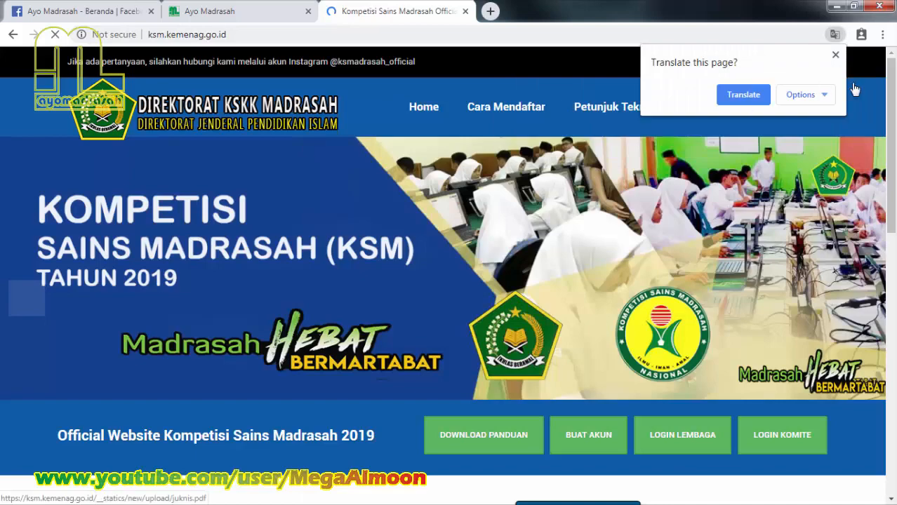
{"action": "left_click", "coordinate": [835, 54]}
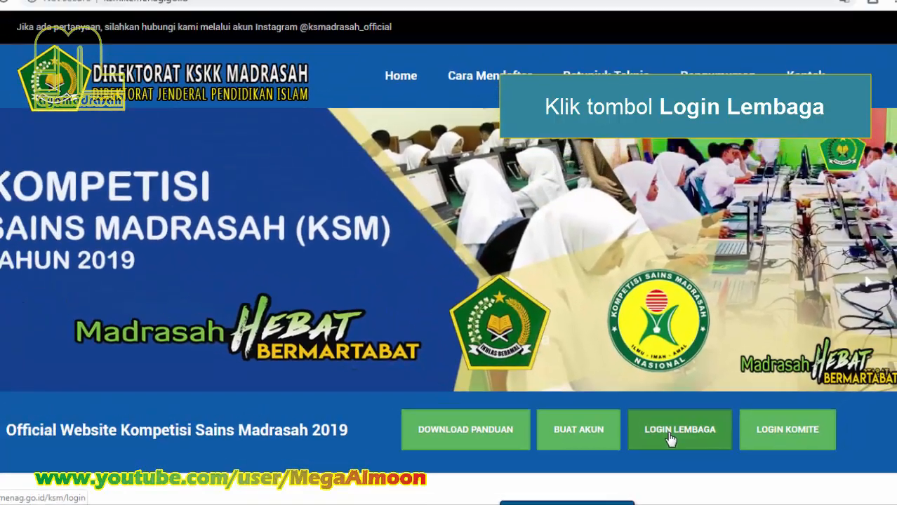
{"action": "left_click", "coordinate": [650, 407]}
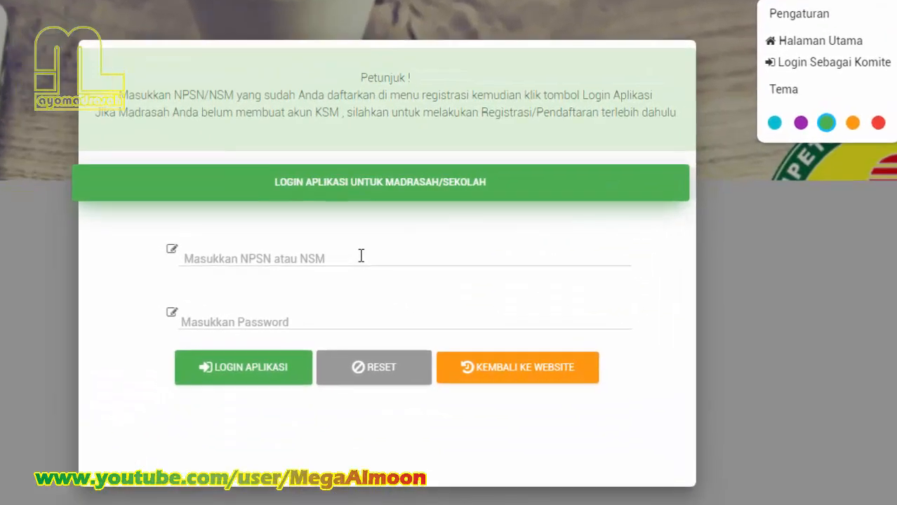
Step: Log in with the school's NPSN and the account password via LOGIN APLIKASI
{"action": "left_click", "coordinate": [406, 273]}
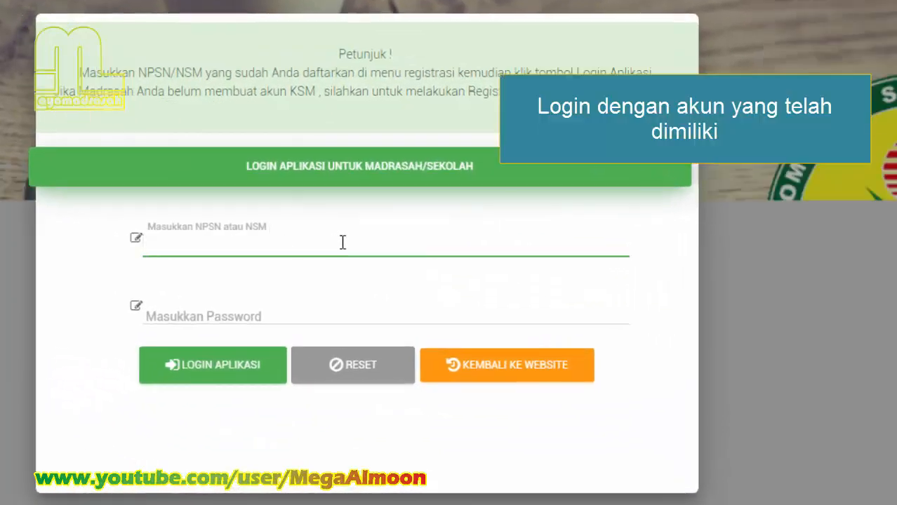
{"action": "type", "text": "6071"}
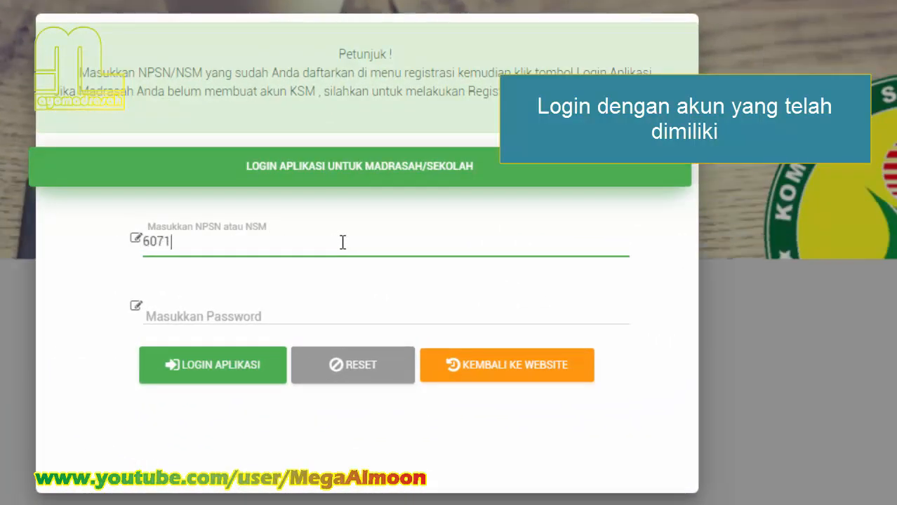
{"action": "type", "text": "2188"}
{"action": "key", "text": "Tab"}
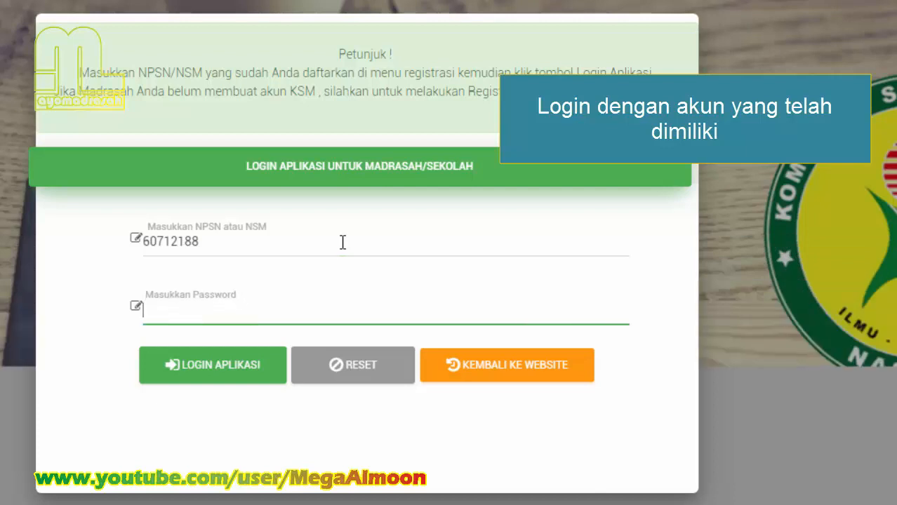
{"action": "type", "text": "•"}
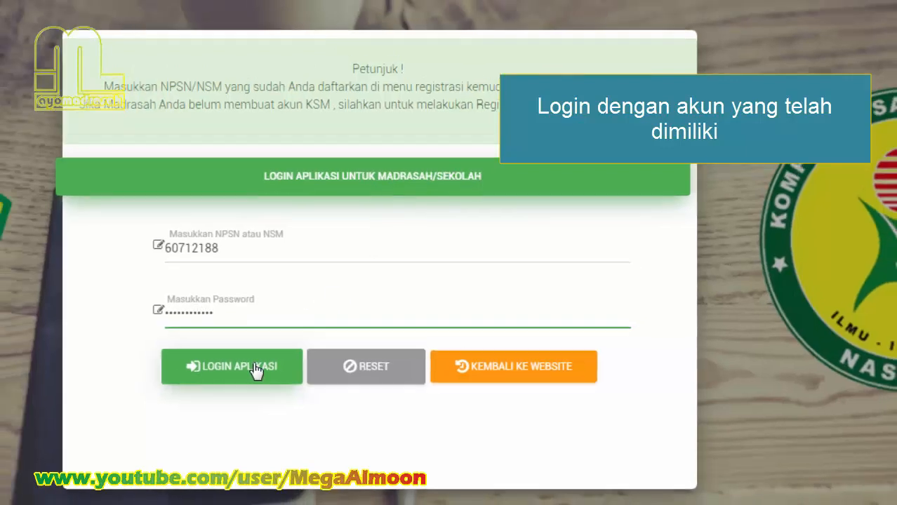
{"action": "left_click", "coordinate": [242, 366]}
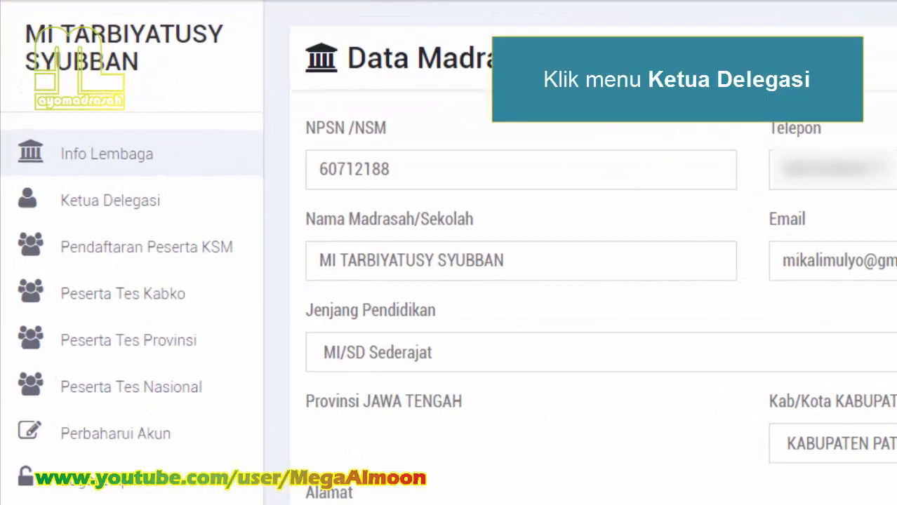
Step: Go to the Ketua Delegasi page from the sidebar menu
{"action": "left_click", "coordinate": [106, 206]}
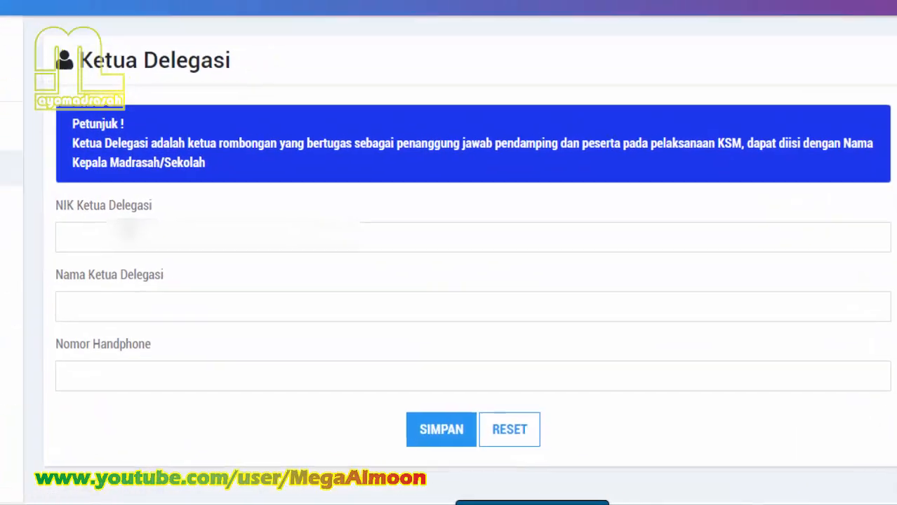
Step: Fill in the leader's NIK, full name and mobile number, and save with SIMPAN
{"action": "left_click", "coordinate": [246, 287]}
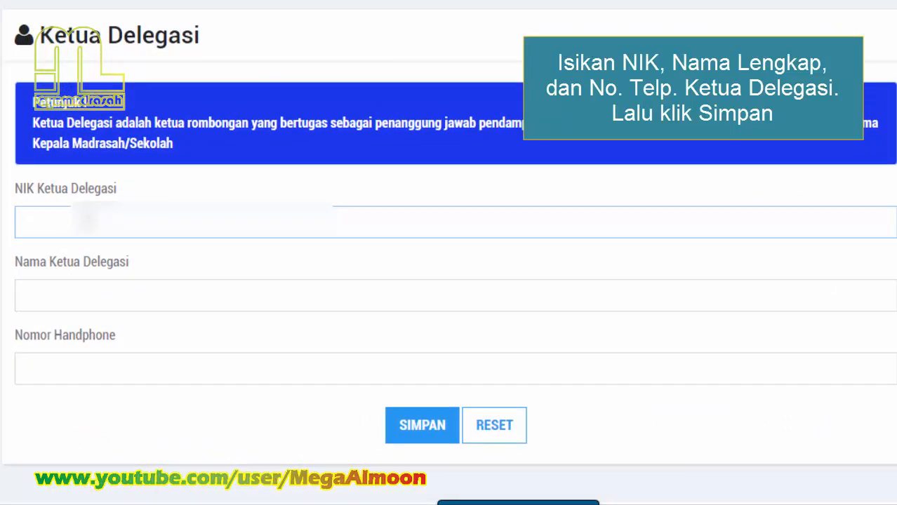
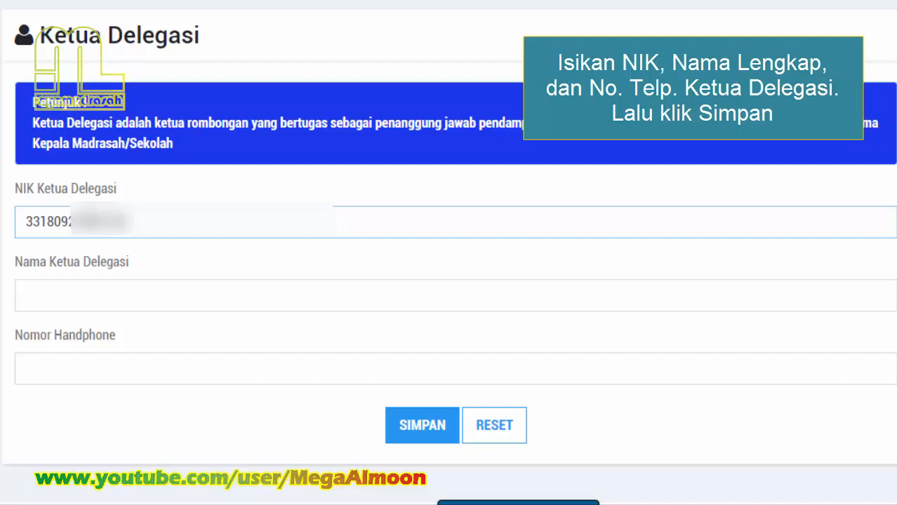
{"action": "left_click", "coordinate": [98, 291]}
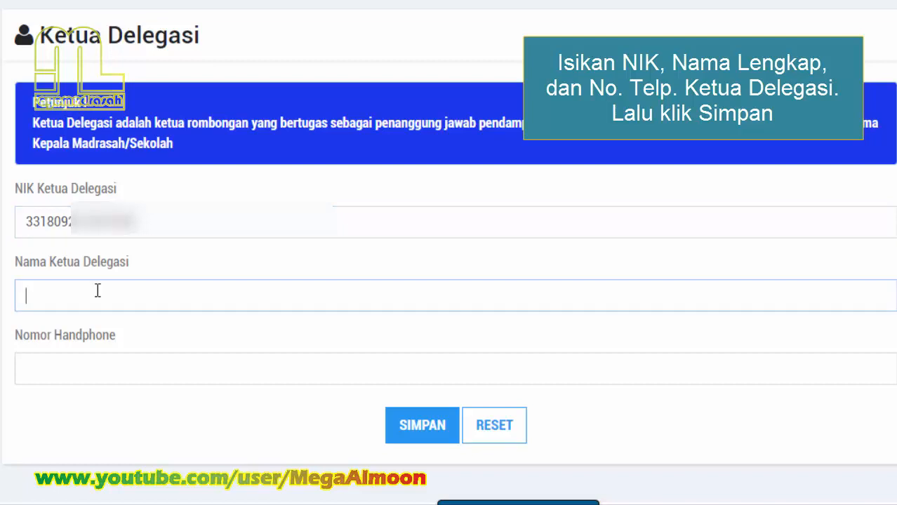
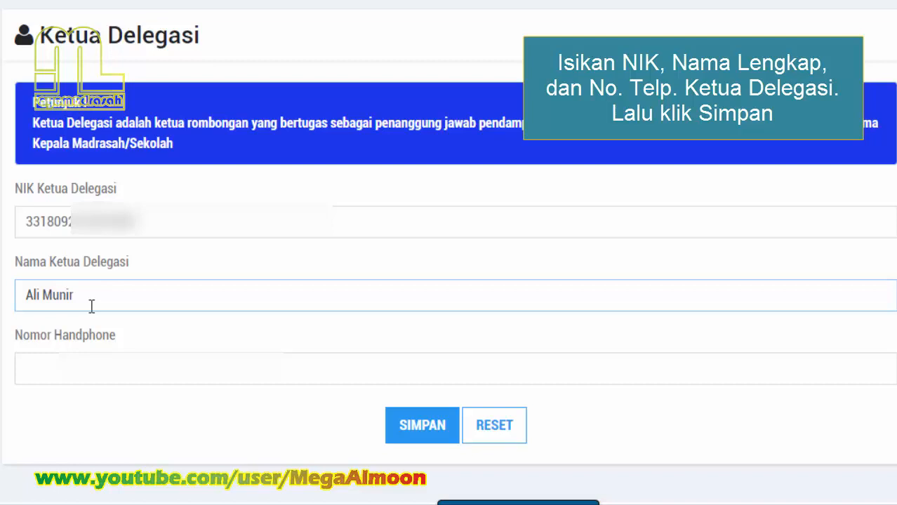
{"action": "left_click", "coordinate": [112, 362]}
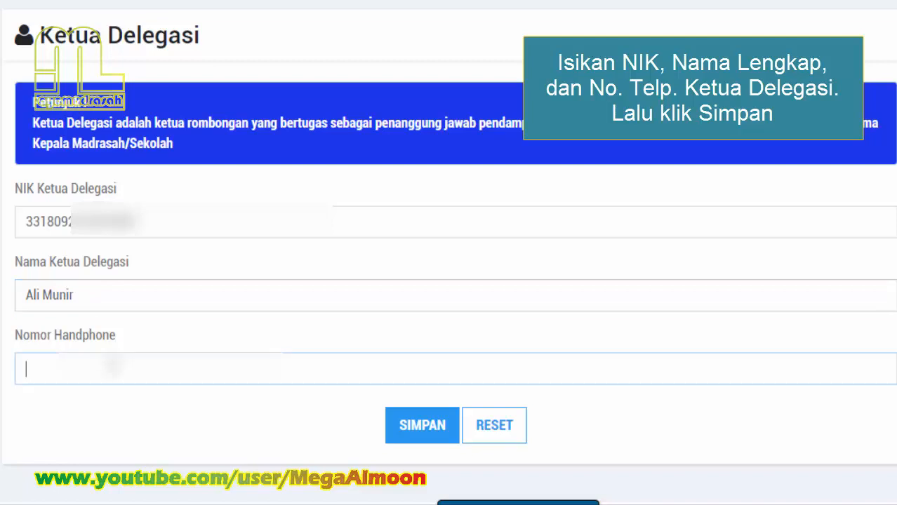
{"action": "type", "text": "08529"}
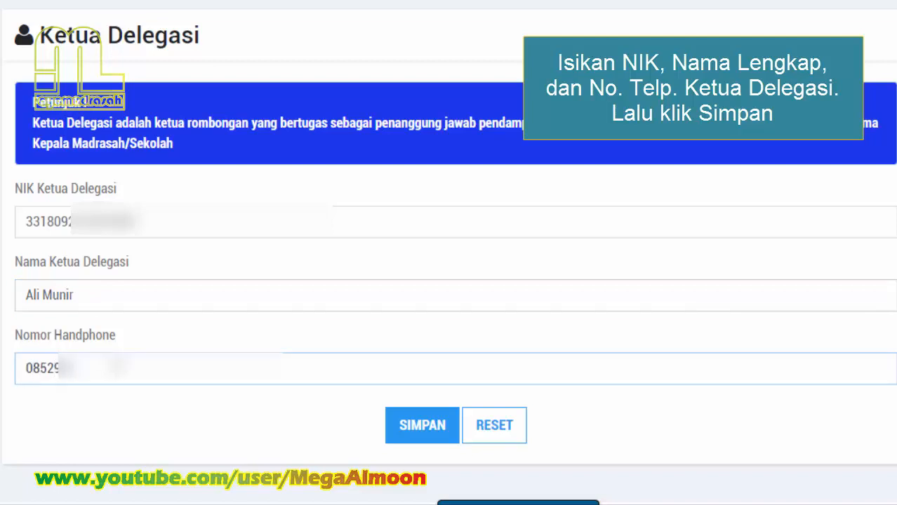
{"action": "type", "text": "?????"}
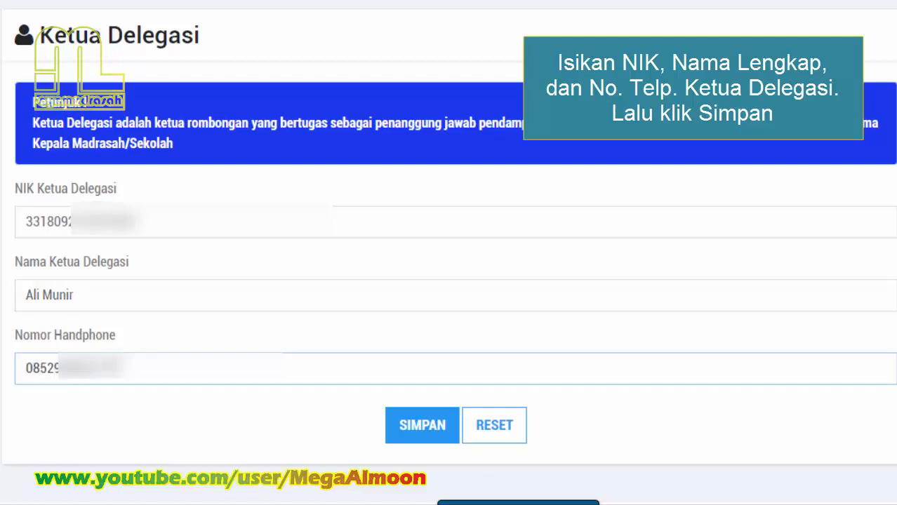
{"action": "left_click", "coordinate": [434, 429]}
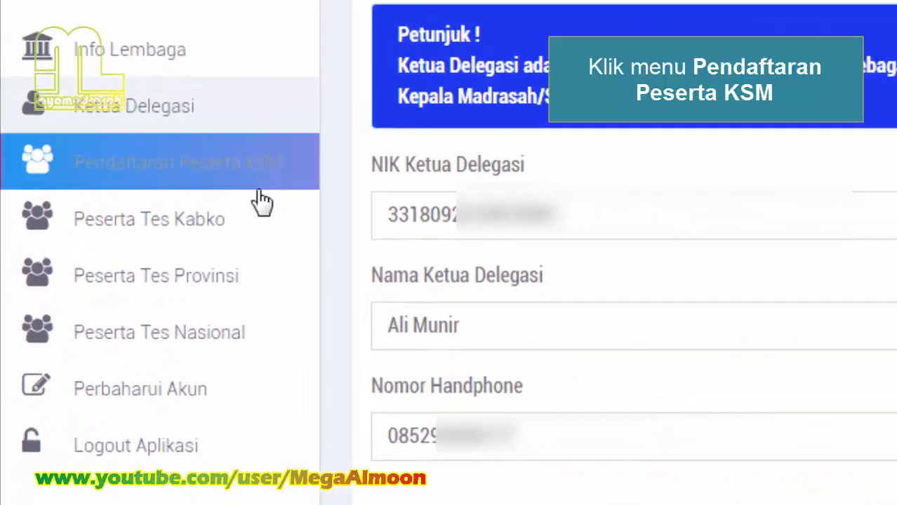
Step: Open Pendaftaran Peserta KSM and start a new participant registration form
{"action": "left_click", "coordinate": [230, 186]}
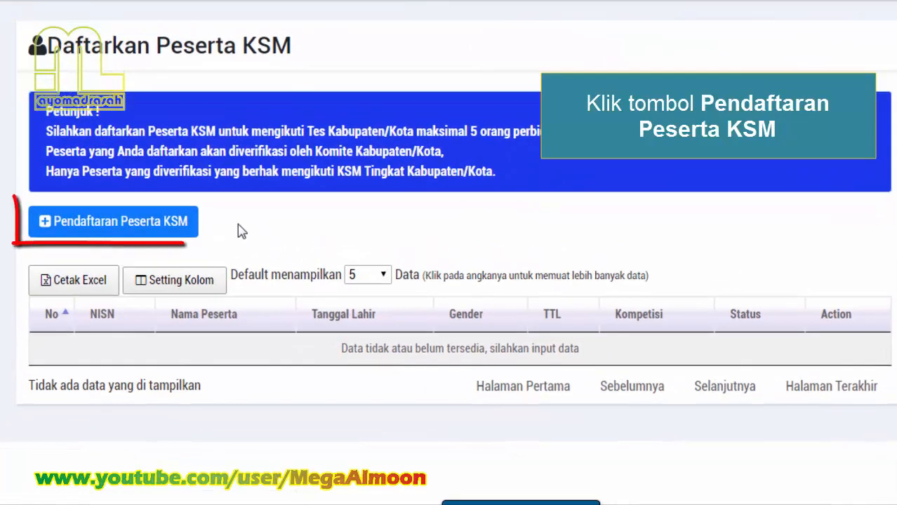
{"action": "left_click", "coordinate": [155, 220]}
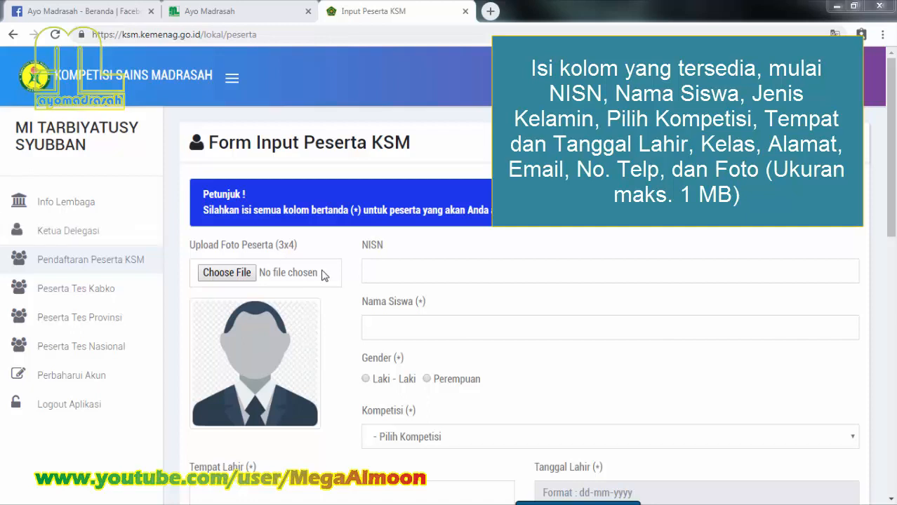
Step: Paste the student's NISN and full name into the participant form
{"action": "left_click", "coordinate": [381, 279]}
{"action": "key", "text": "ctrl+v"}
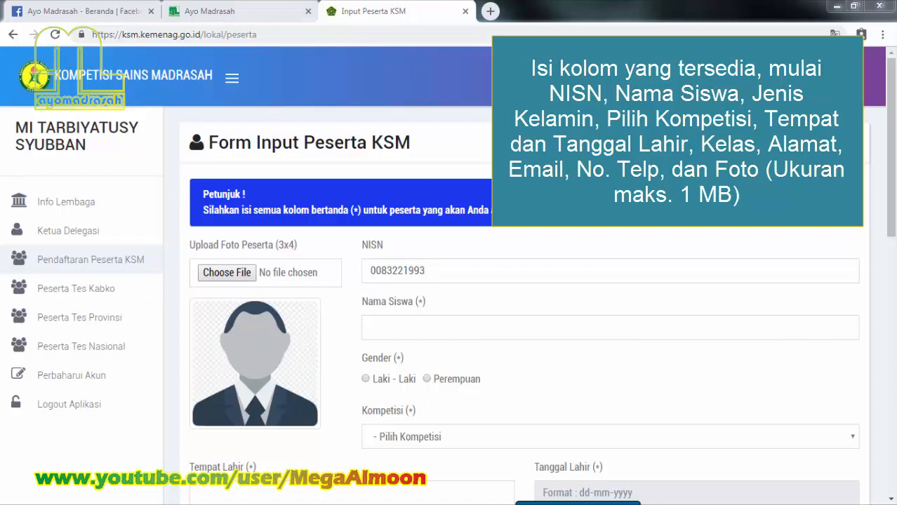
{"action": "left_click", "coordinate": [464, 334]}
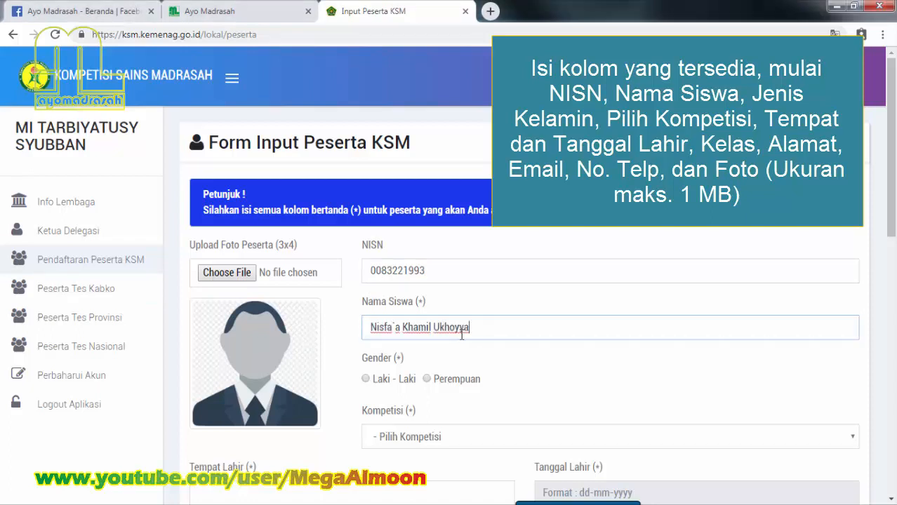
Step: Set gender Perempuan and competition Matematika Terintegrasi, then start the birthplace field
{"action": "left_click", "coordinate": [427, 379]}
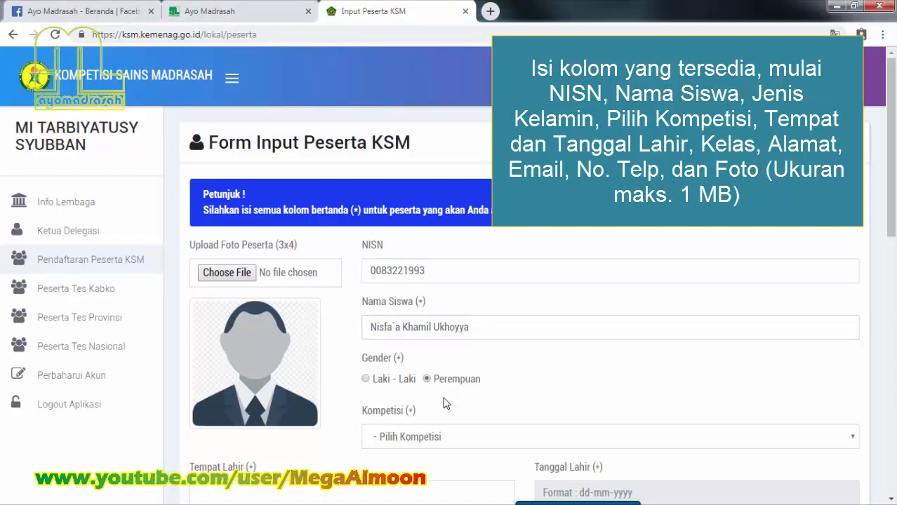
{"action": "scroll", "coordinate": [445, 403], "scroll_direction": "down", "scroll_amount": 1}
{"action": "left_click", "coordinate": [674, 380]}
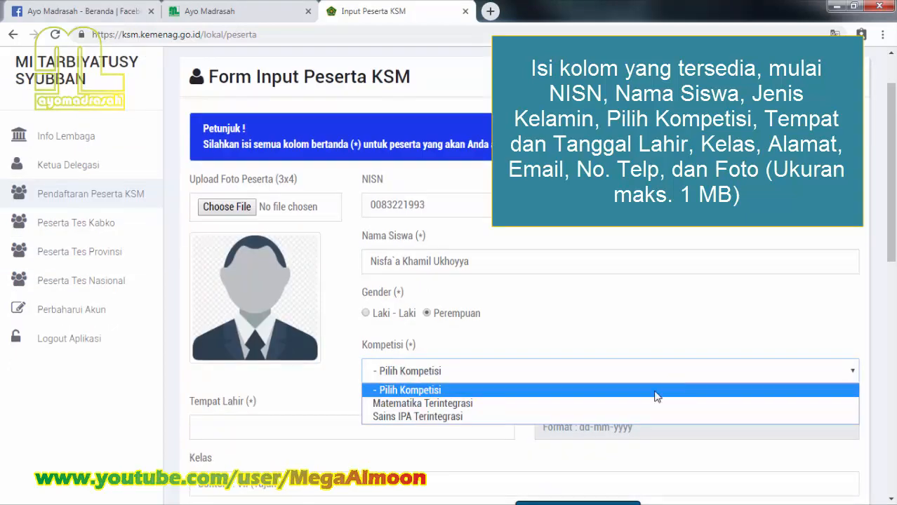
{"action": "left_click", "coordinate": [637, 404]}
{"action": "scroll", "coordinate": [491, 400], "scroll_direction": "down", "scroll_amount": 1}
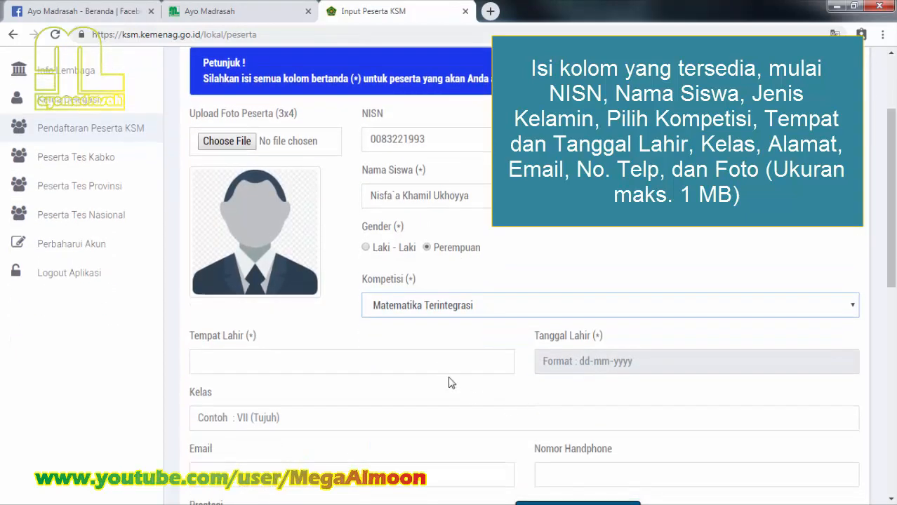
{"action": "left_click", "coordinate": [437, 362]}
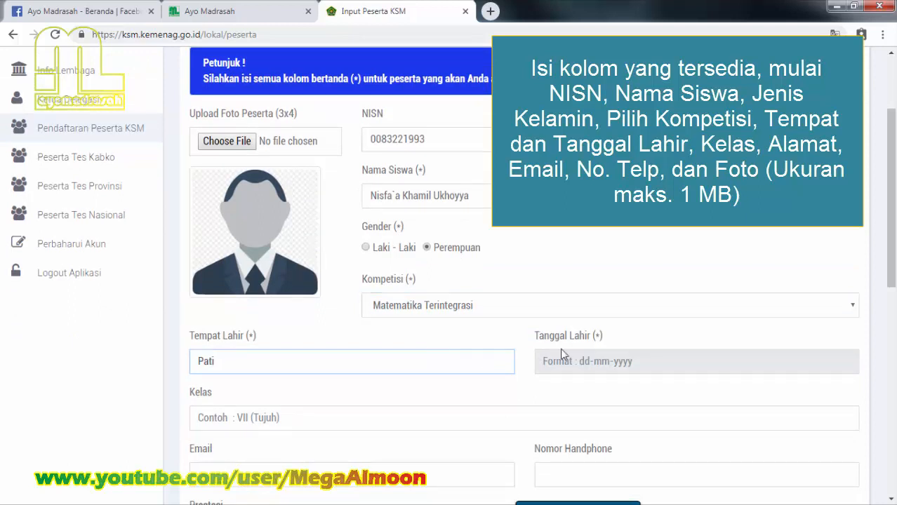
Step: Pick 29 January 2008 as the birth date in the datepicker
{"action": "left_click", "coordinate": [600, 361]}
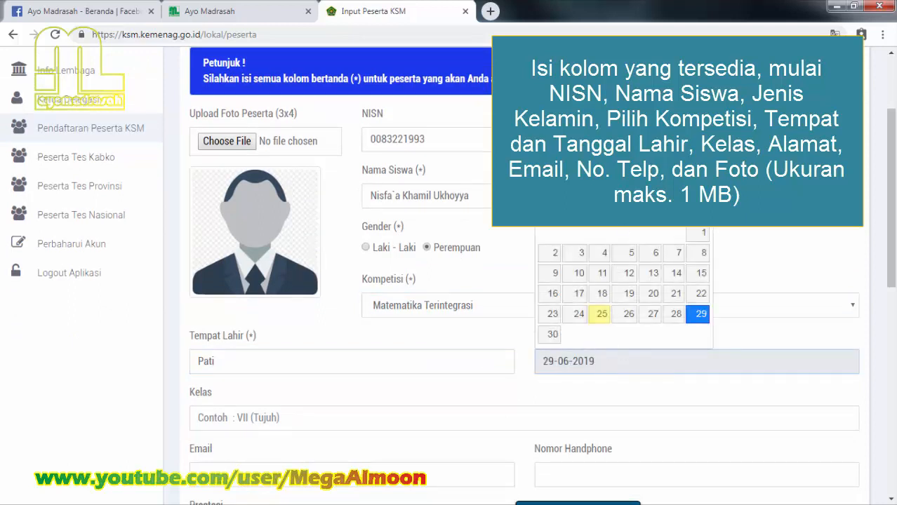
{"action": "left_click", "coordinate": [582, 214]}
{"action": "left_click", "coordinate": [580, 318]}
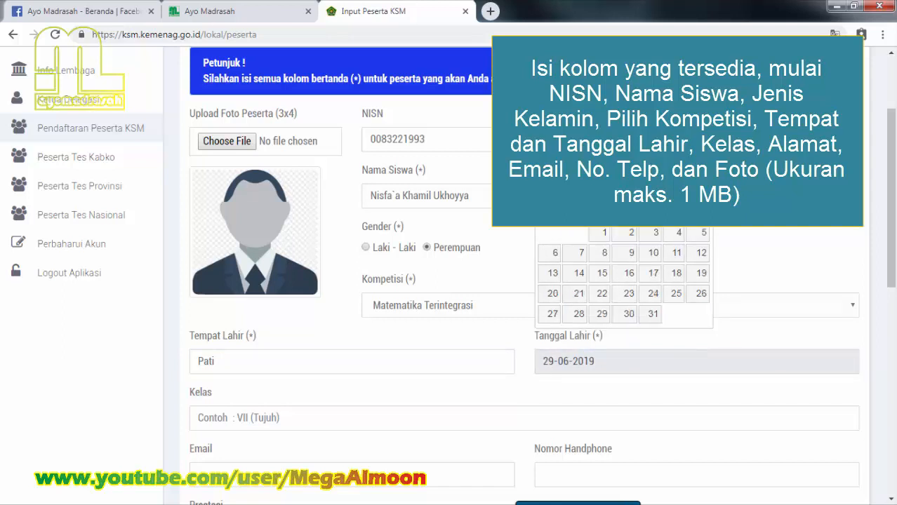
{"action": "left_click", "coordinate": [651, 214]}
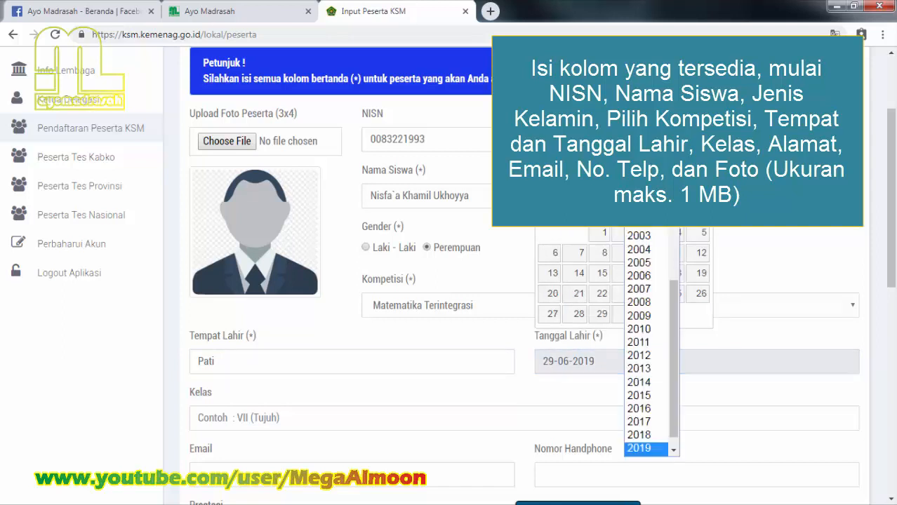
{"action": "left_click", "coordinate": [649, 303]}
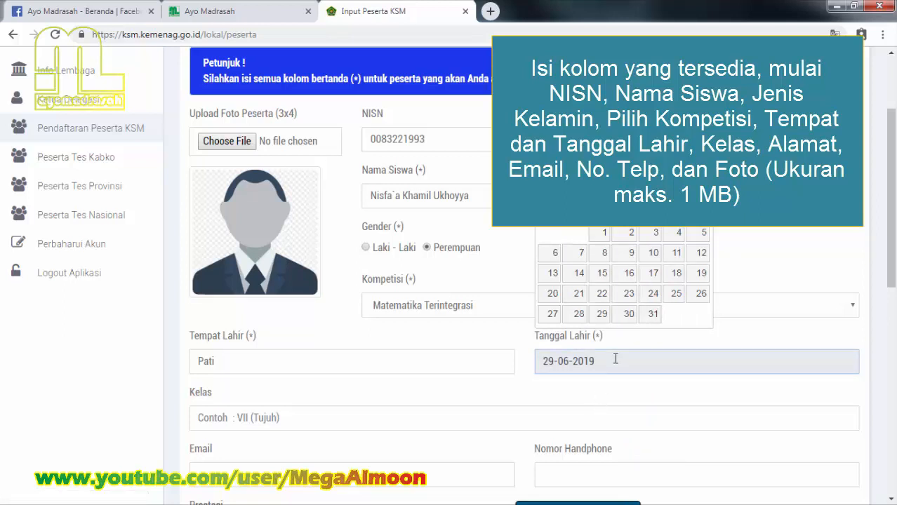
{"action": "left_click", "coordinate": [602, 318]}
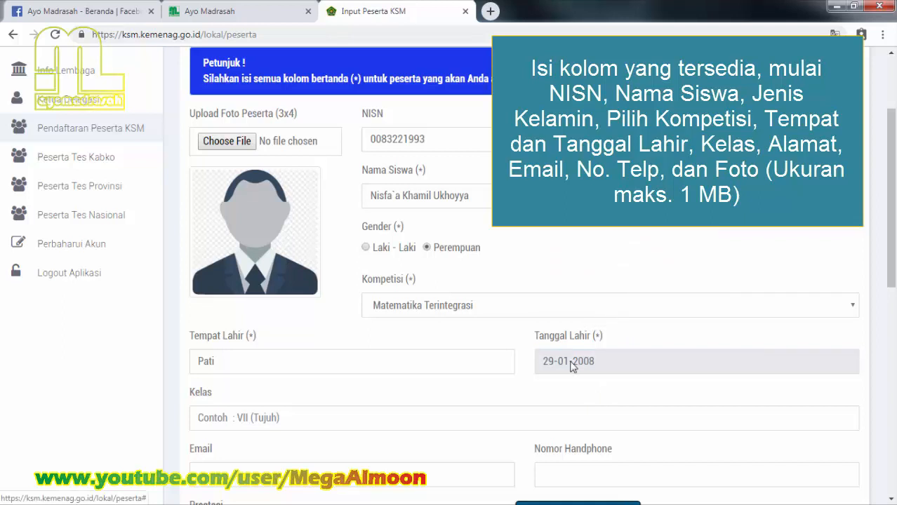
{"action": "scroll", "coordinate": [410, 422], "scroll_direction": "down", "scroll_amount": 1}
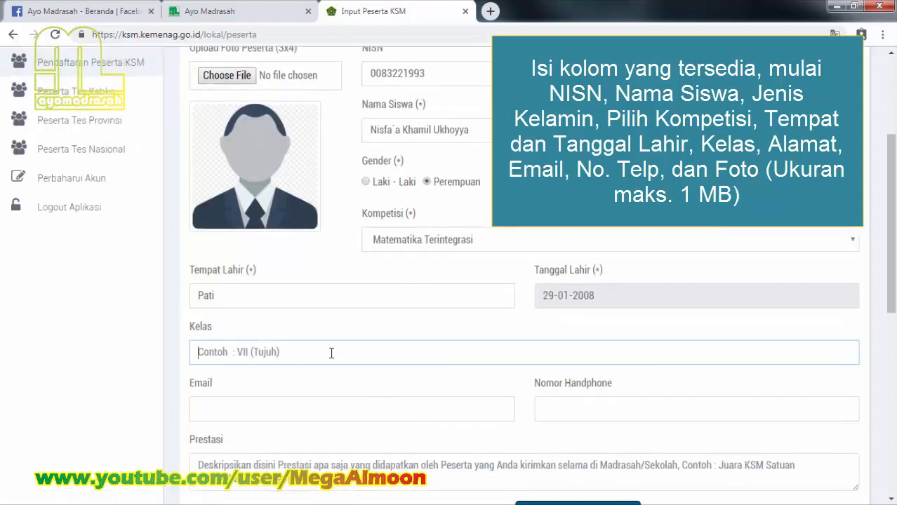
Step: Enter class V, the student's e-mail and phone number, and '-' for achievements
{"action": "type", "text": "V"}
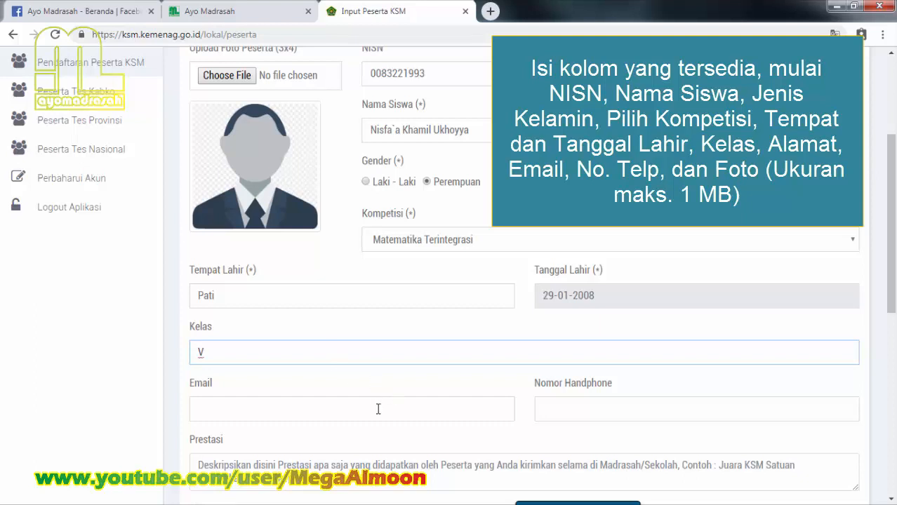
{"action": "left_click", "coordinate": [377, 409]}
{"action": "scroll", "coordinate": [374, 411], "scroll_direction": "down", "scroll_amount": 1}
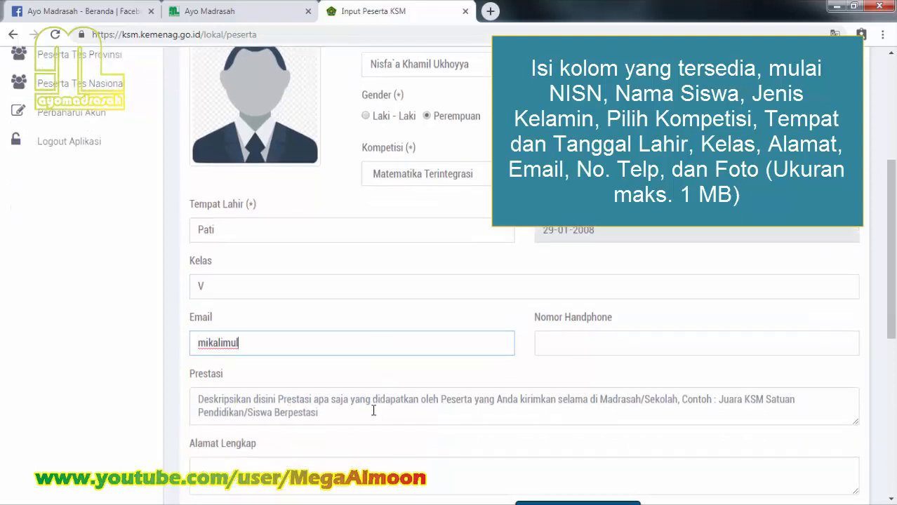
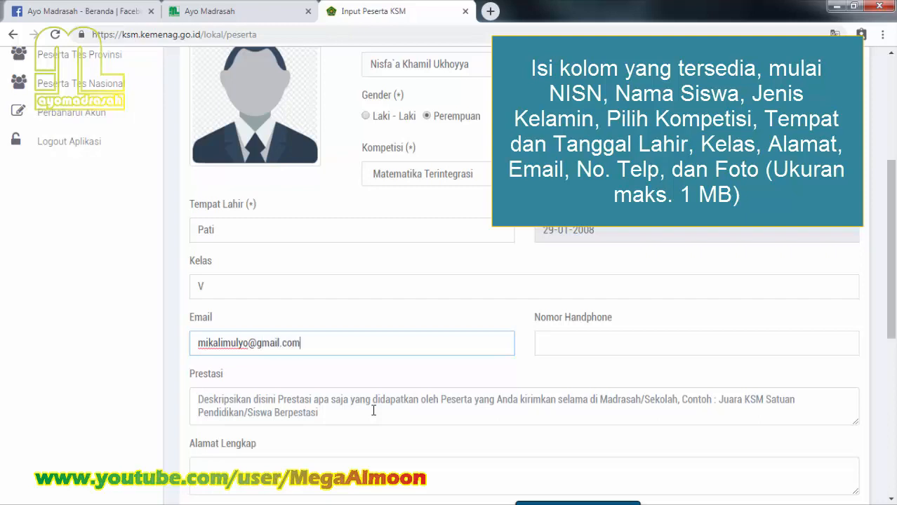
{"action": "left_click", "coordinate": [592, 344]}
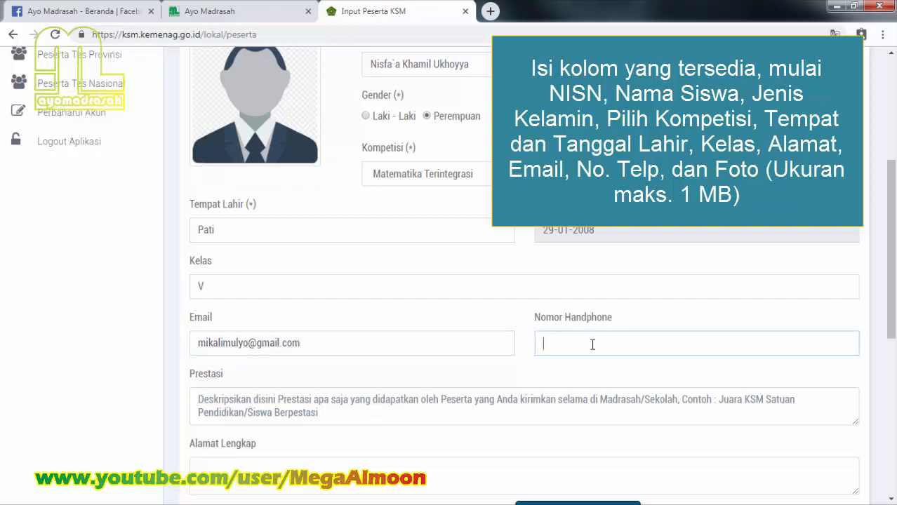
{"action": "key", "text": "Tab"}
{"action": "type", "text": "-"}
Step: Type the student's full home address into Alamat Lengkap
{"action": "left_click", "coordinate": [264, 464]}
{"action": "scroll", "coordinate": [263, 464], "scroll_direction": "down", "scroll_amount": 2}
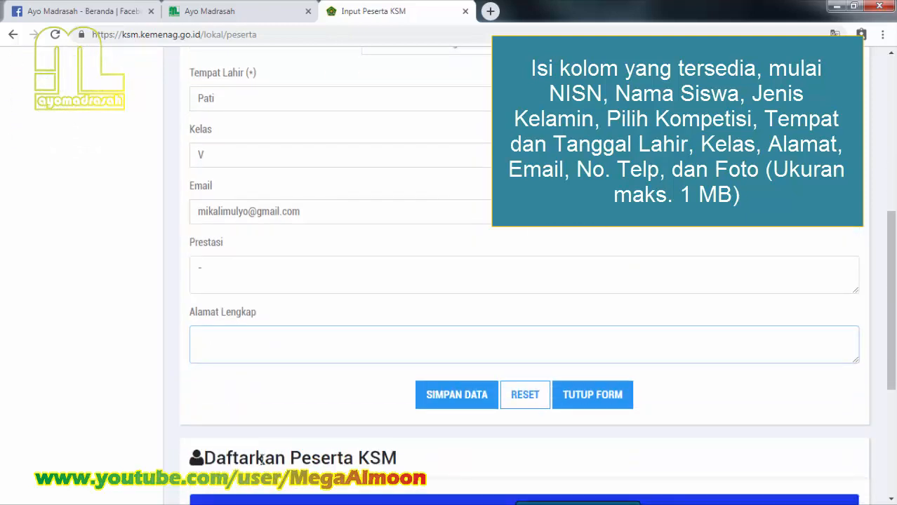
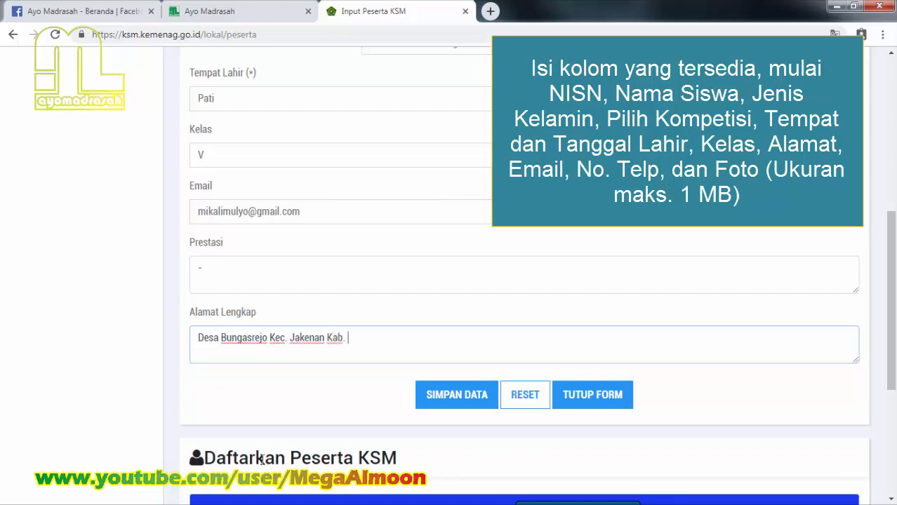
{"action": "scroll", "coordinate": [285, 443], "scroll_direction": "down", "scroll_amount": 2}
{"action": "scroll", "coordinate": [286, 443], "scroll_direction": "up", "scroll_amount": 2}
{"action": "scroll", "coordinate": [286, 442], "scroll_direction": "up", "scroll_amount": 8}
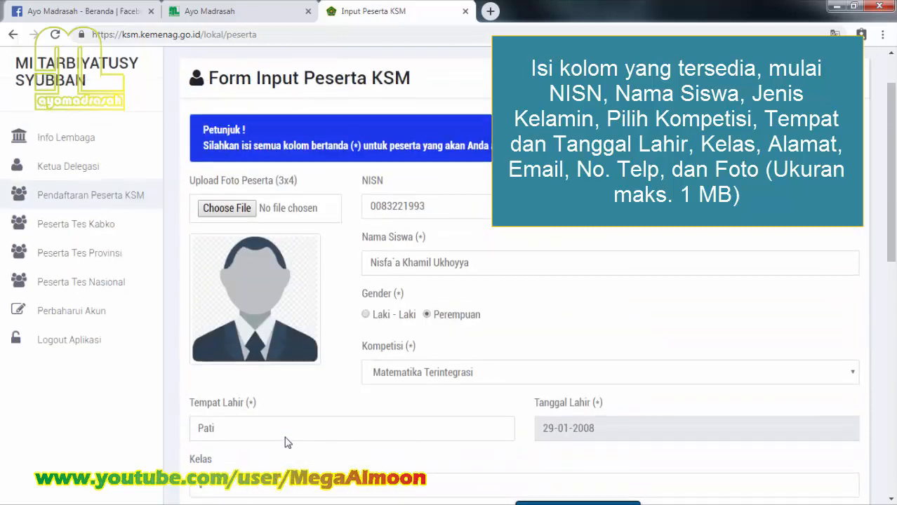
Step: Attach the photo IMG20190625075300.jpg to the participant form
{"action": "left_click", "coordinate": [226, 206]}
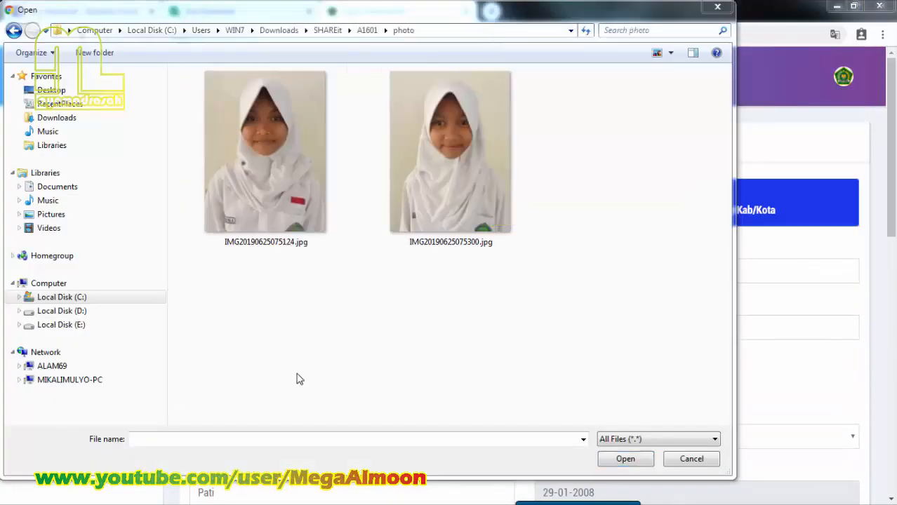
{"action": "left_click", "coordinate": [453, 242]}
{"action": "left_click", "coordinate": [624, 459]}
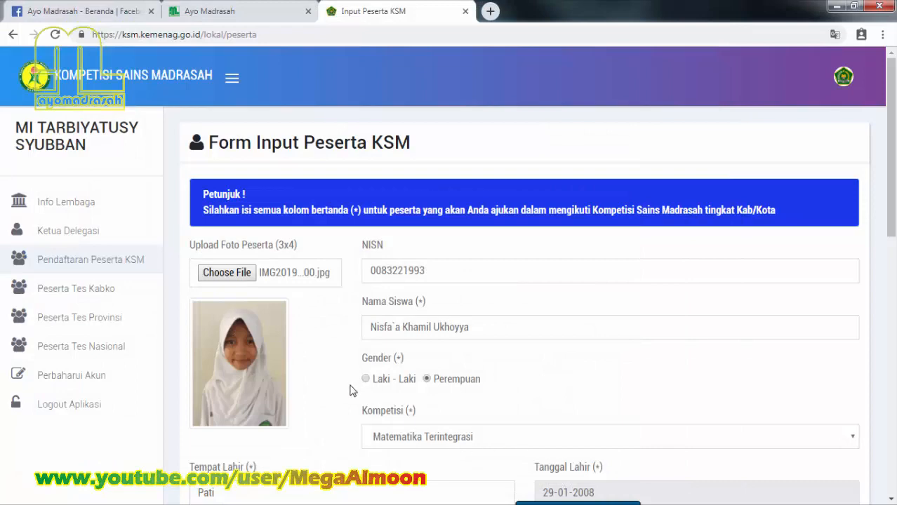
Step: Save the registration with SIMPAN DATA
{"action": "scroll", "coordinate": [353, 391], "scroll_direction": "down", "scroll_amount": 7}
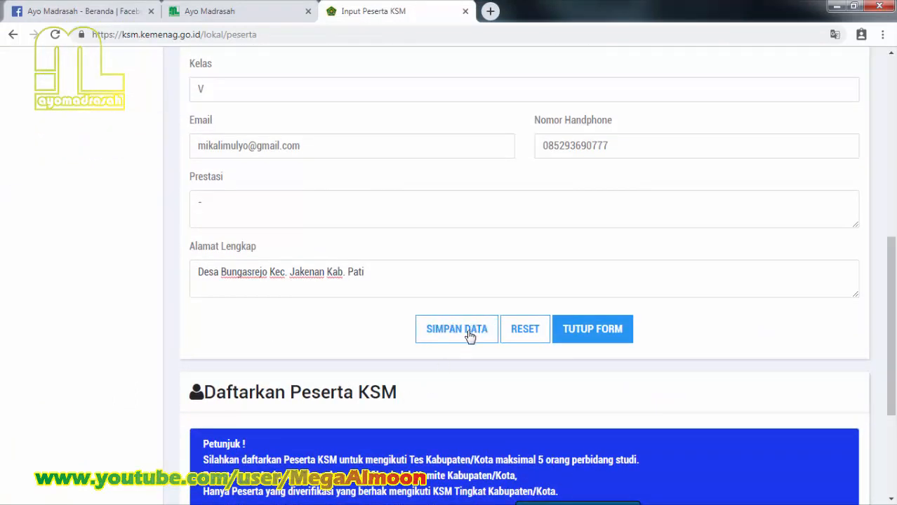
{"action": "scroll", "coordinate": [471, 337], "scroll_direction": "up", "scroll_amount": 5}
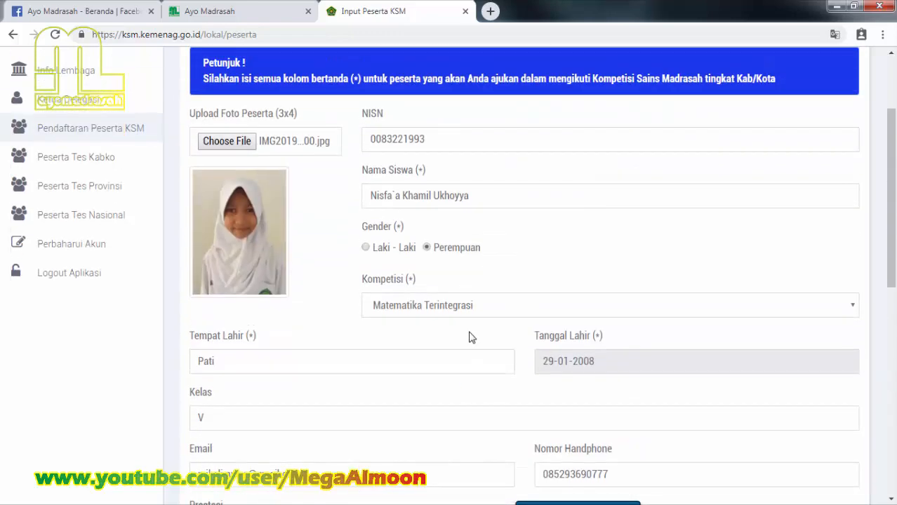
{"action": "scroll", "coordinate": [470, 337], "scroll_direction": "down", "scroll_amount": 3}
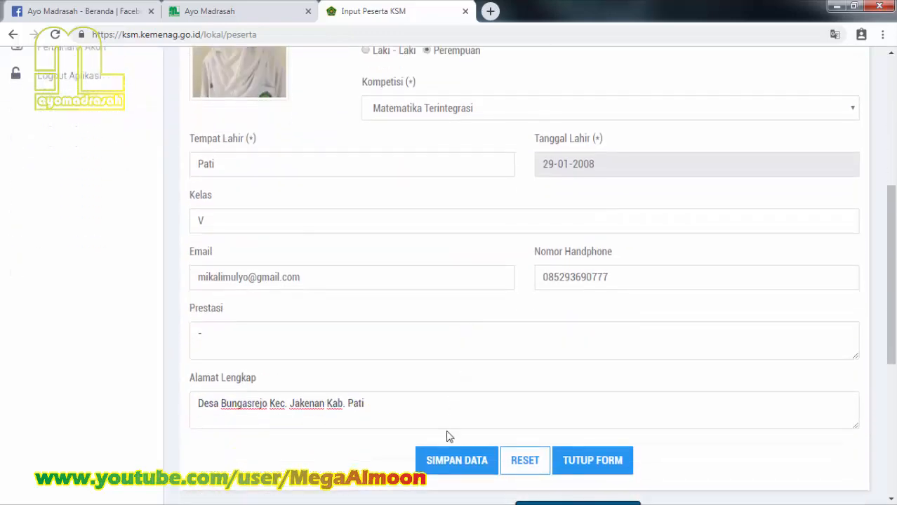
{"action": "left_click", "coordinate": [458, 463]}
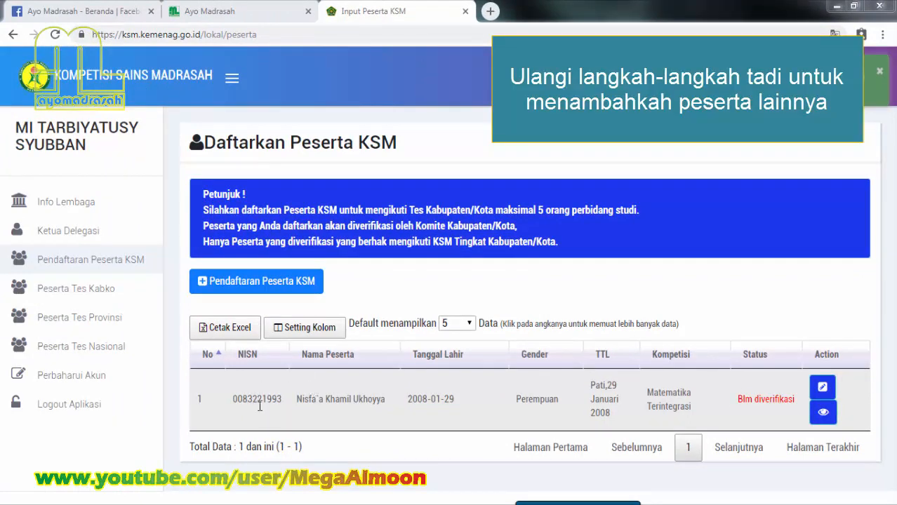
Step: Open a fresh participant form, attach photo IMG20190625075124.jpg and paste the second student's NISN
{"action": "left_click", "coordinate": [228, 279]}
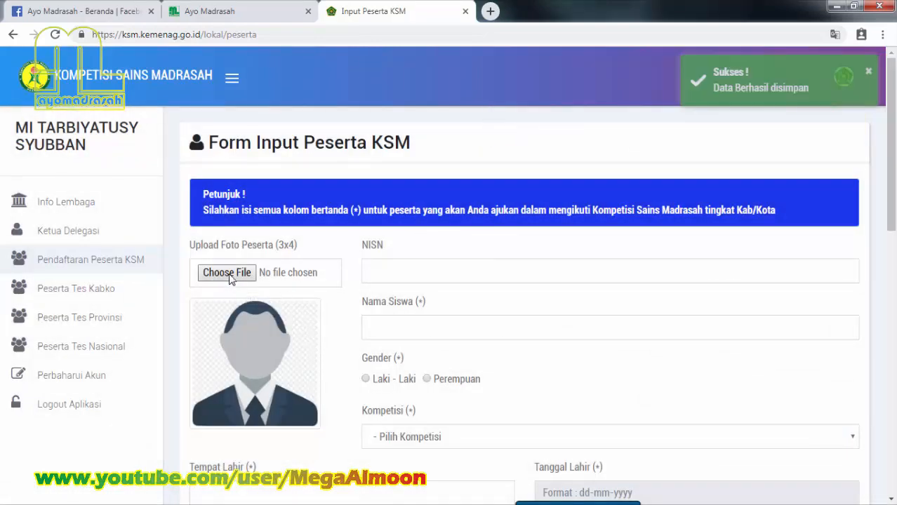
{"action": "left_click", "coordinate": [229, 274]}
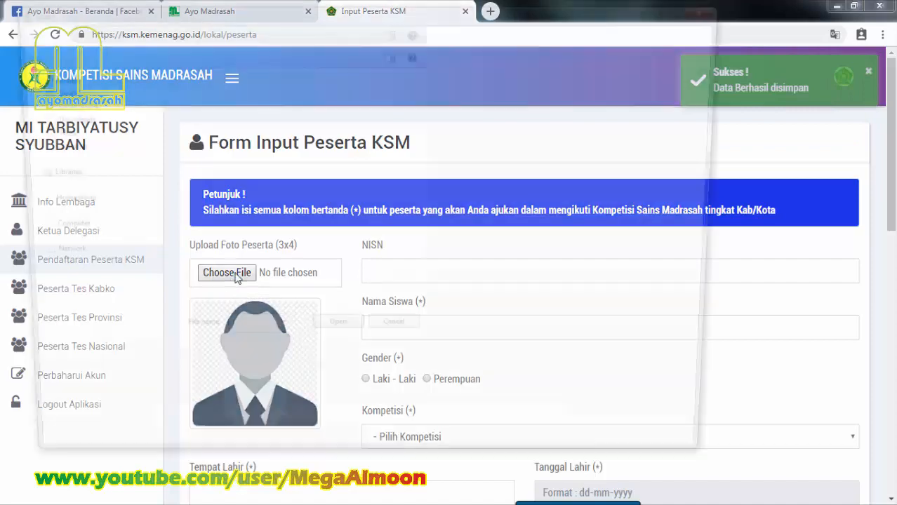
{"action": "left_click", "coordinate": [204, 112]}
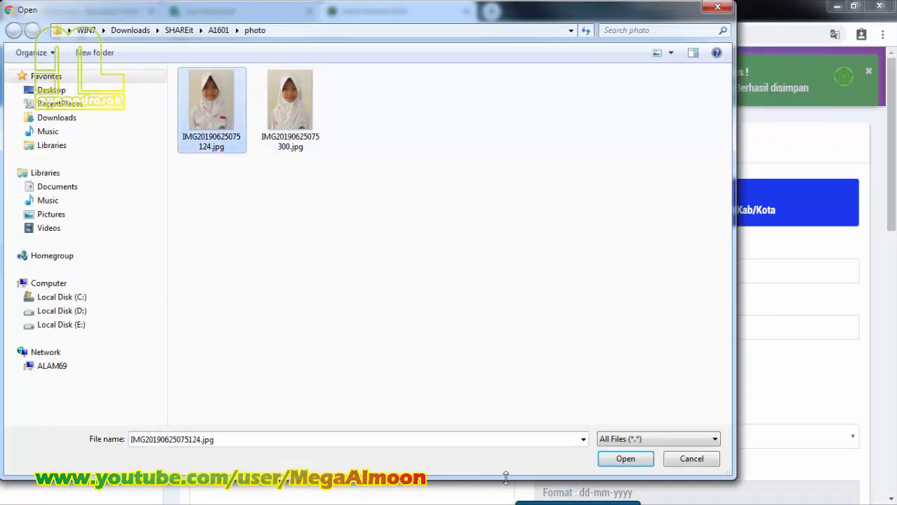
{"action": "left_click", "coordinate": [614, 462]}
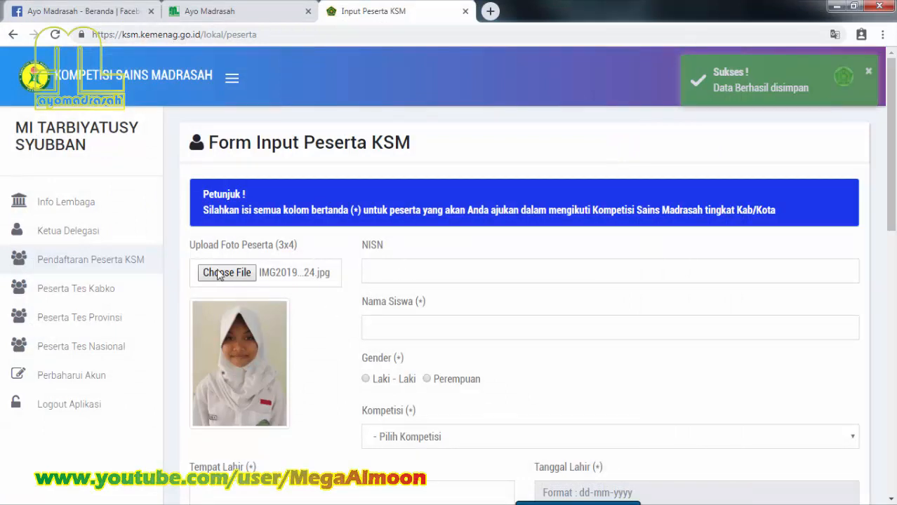
{"action": "right_click", "coordinate": [404, 275]}
{"action": "left_click", "coordinate": [425, 352]}
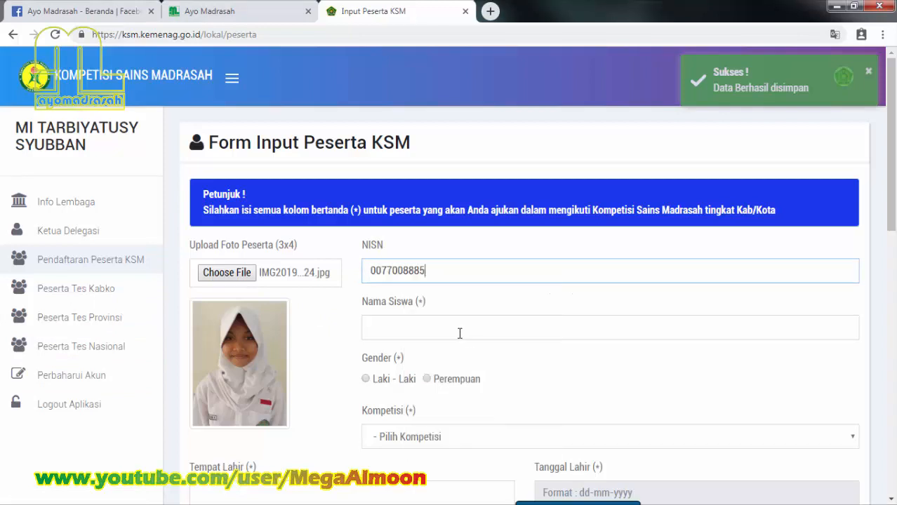
Step: Paste the student's name, mark her as Perempuan and choose Sains IPA Terintegrasi
{"action": "left_click", "coordinate": [452, 331]}
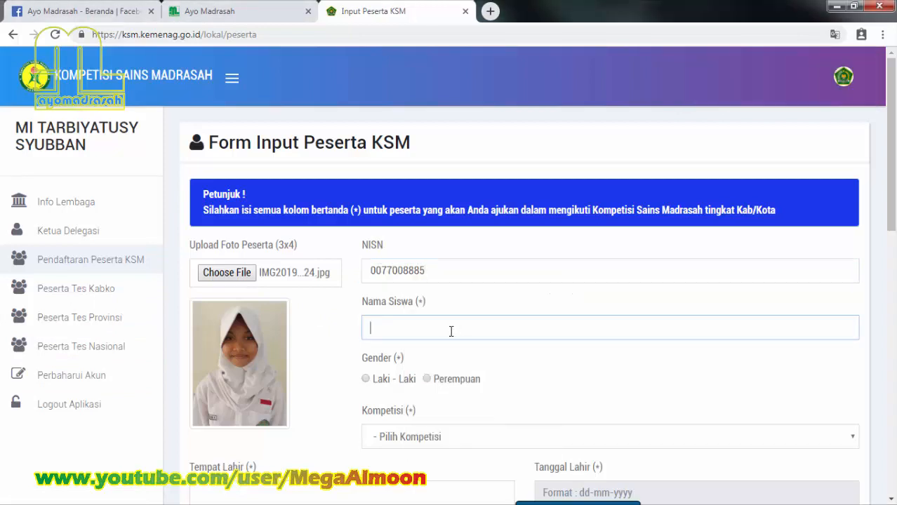
{"action": "right_click", "coordinate": [452, 332]}
{"action": "left_click", "coordinate": [543, 243]}
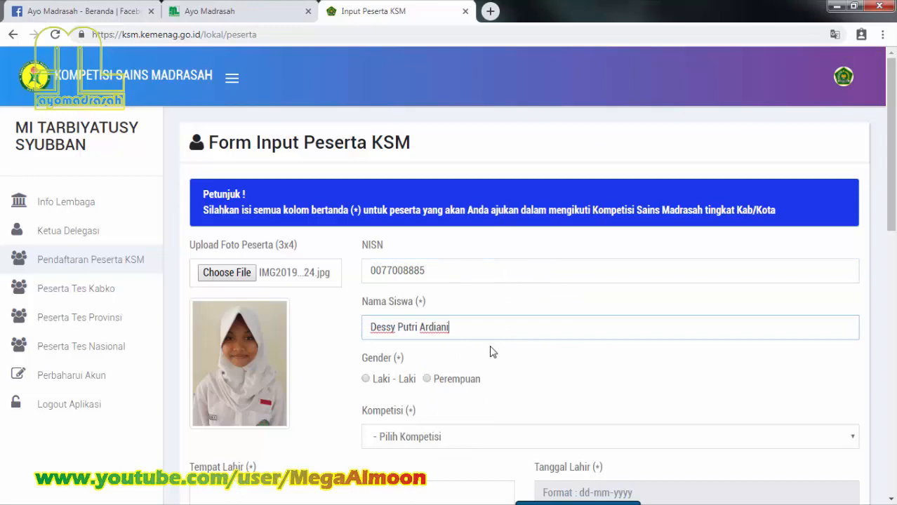
{"action": "left_click", "coordinate": [430, 380]}
{"action": "left_click", "coordinate": [427, 436]}
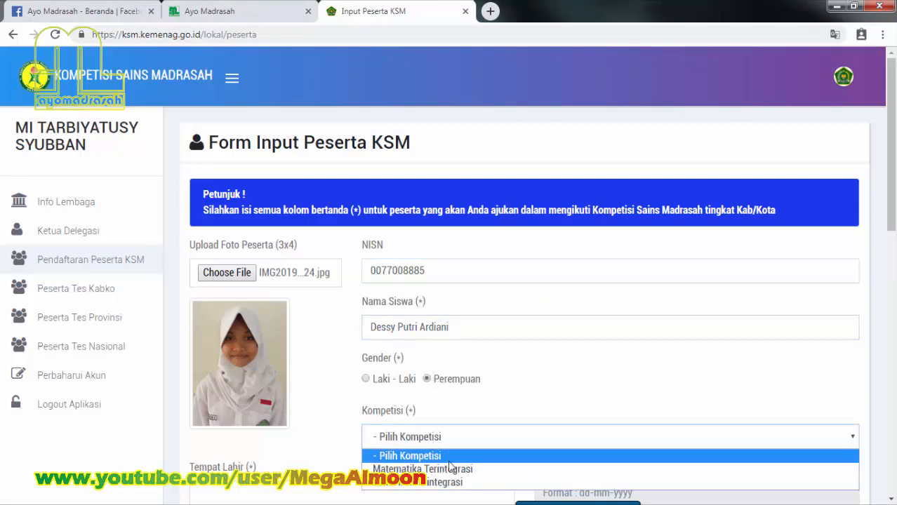
{"action": "left_click", "coordinate": [457, 484]}
{"action": "scroll", "coordinate": [507, 425], "scroll_direction": "down", "scroll_amount": 2}
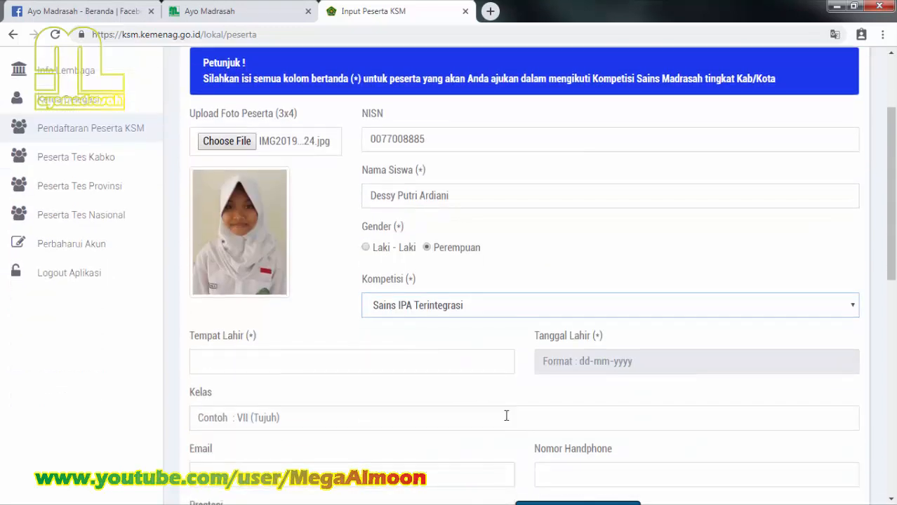
{"action": "scroll", "coordinate": [506, 417], "scroll_direction": "down", "scroll_amount": 1}
{"action": "left_click", "coordinate": [412, 295]}
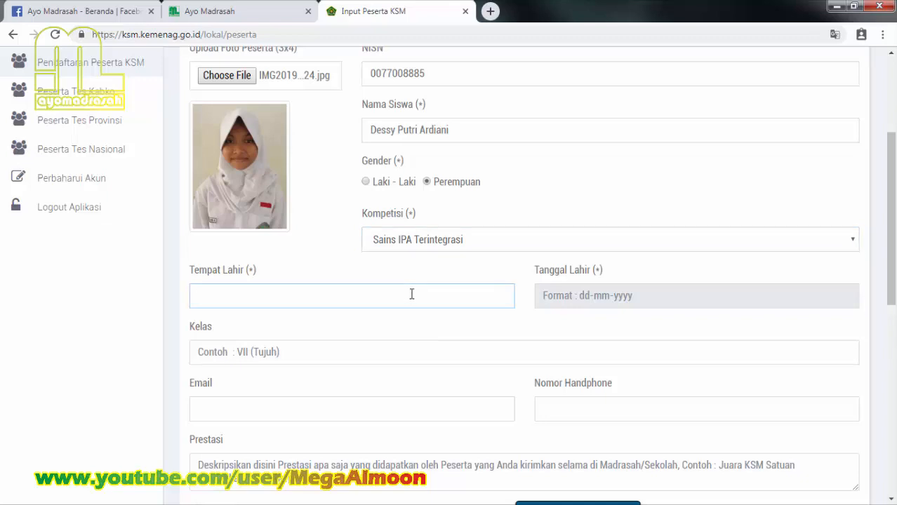
{"action": "type", "text": "Pati"}
{"action": "key", "text": "Tab"}
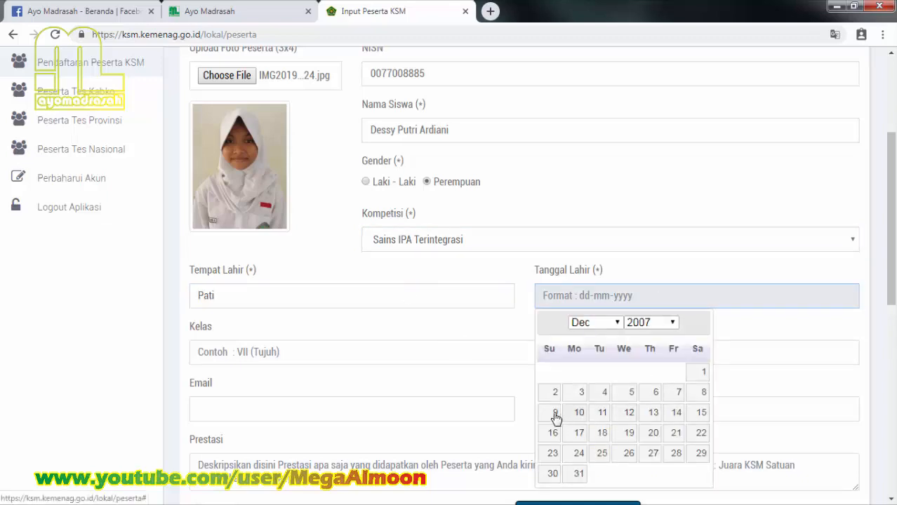
{"action": "left_click", "coordinate": [554, 414]}
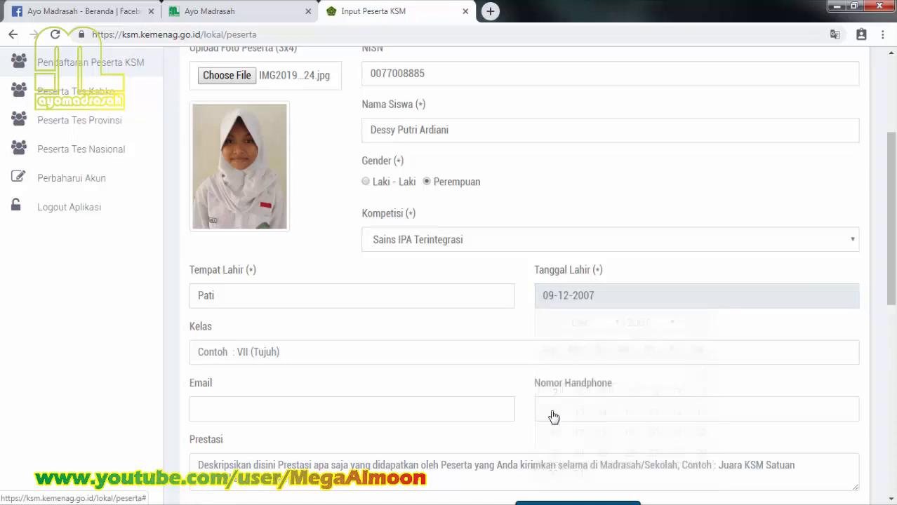
Step: Enter class V and start typing the student's e-mail address
{"action": "left_click", "coordinate": [289, 349]}
{"action": "type", "text": "V"}
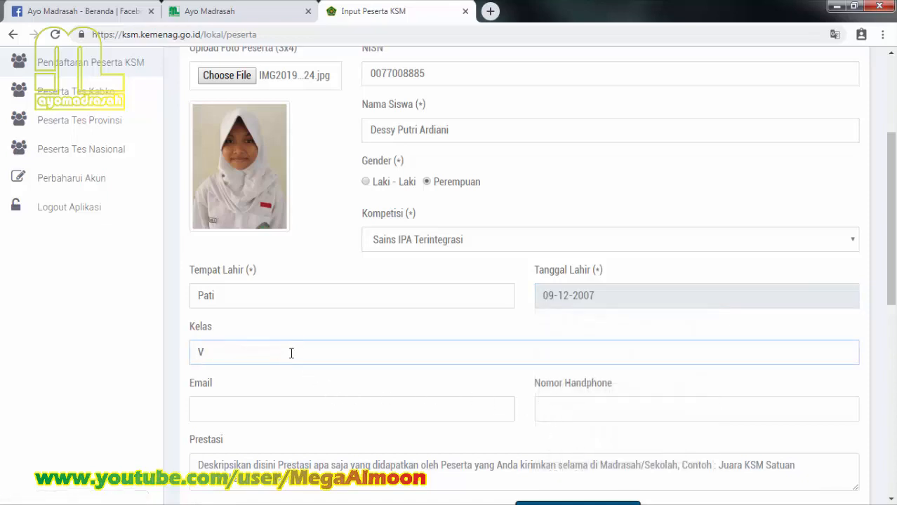
{"action": "left_click", "coordinate": [271, 414]}
{"action": "type", "text": "m"}
{"action": "type", "text": "i"}
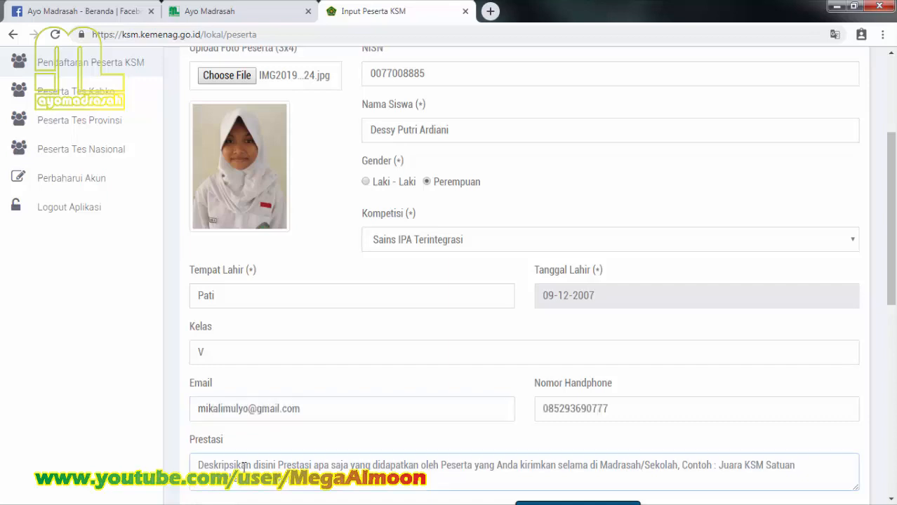
{"action": "type", "text": "-"}
{"action": "scroll", "coordinate": [293, 433], "scroll_direction": "down", "scroll_amount": 3}
{"action": "scroll", "coordinate": [292, 433], "scroll_direction": "down", "scroll_amount": 1}
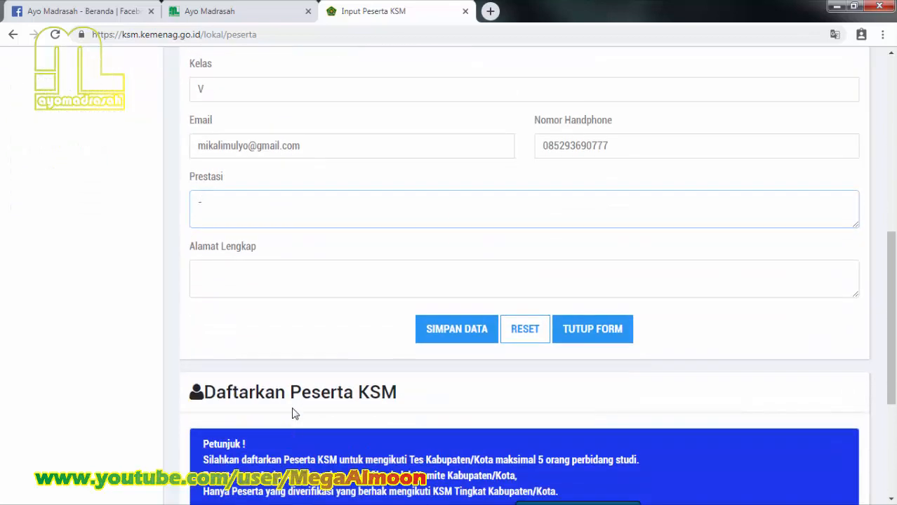
Step: Type the student's full home address in Alamat Lengkap and save the participant's data
{"action": "left_click", "coordinate": [268, 267]}
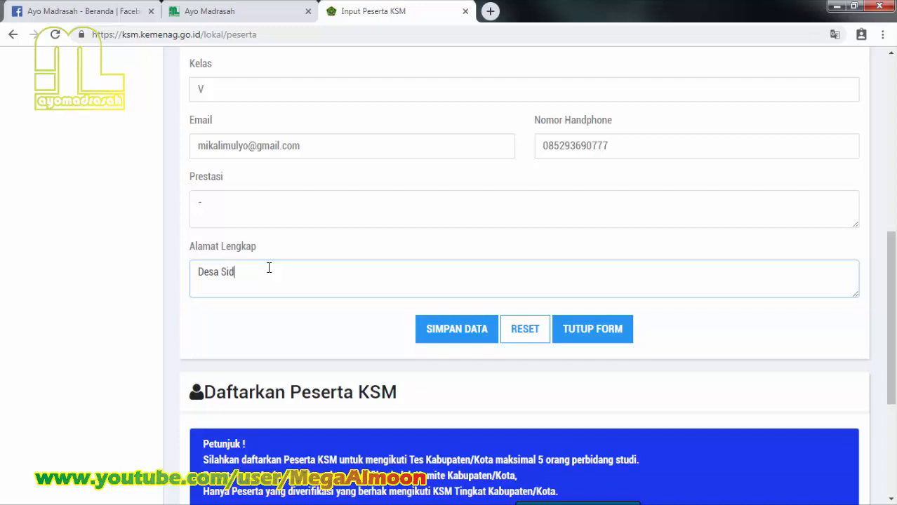
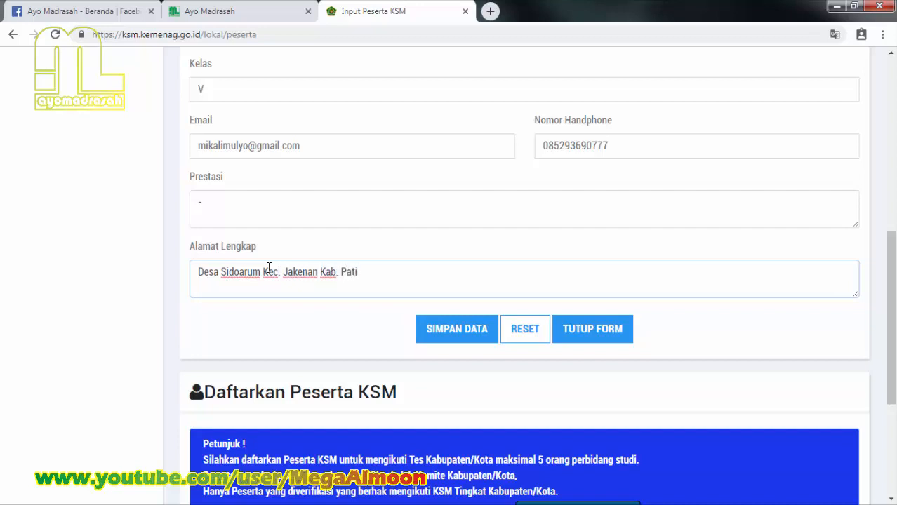
{"action": "left_click", "coordinate": [472, 339]}
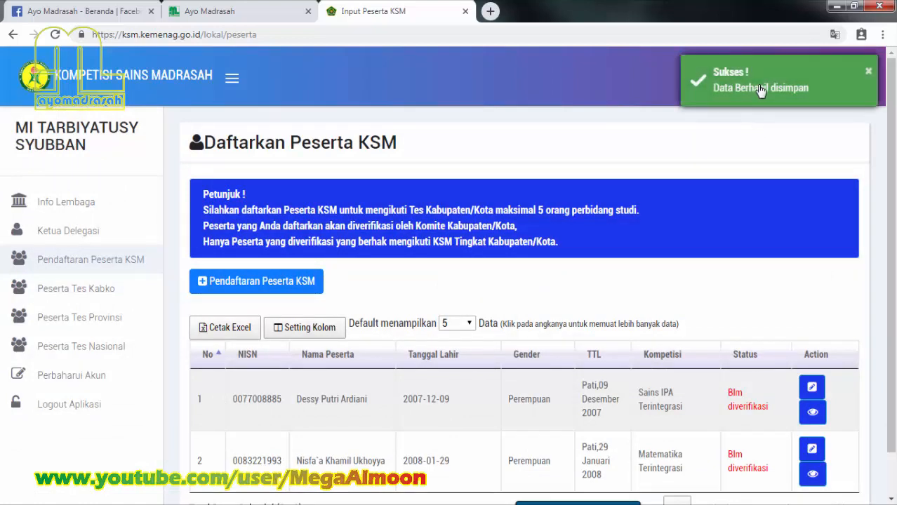
Step: Review the participant list showing both students as unverified, then go to Peserta Tes Kabko
{"action": "scroll", "coordinate": [600, 301], "scroll_direction": "down", "scroll_amount": 2}
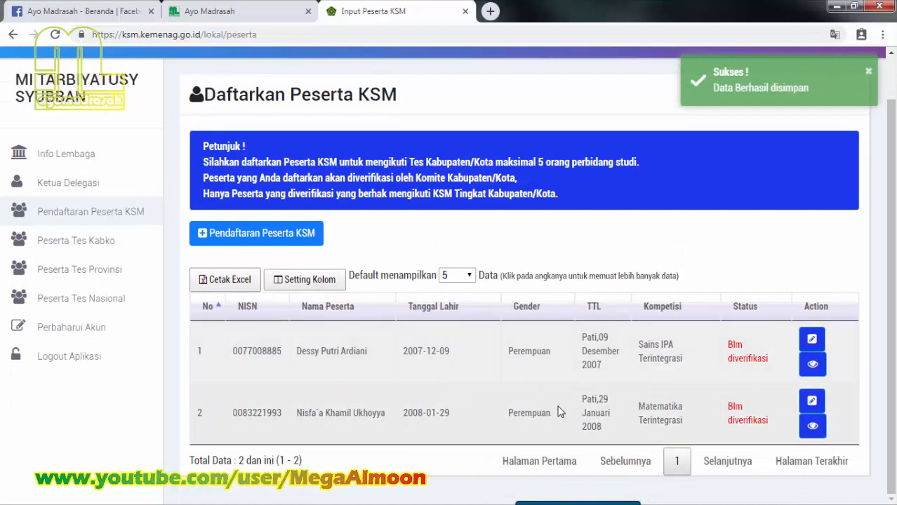
{"action": "scroll", "coordinate": [608, 355], "scroll_direction": "up", "scroll_amount": 1}
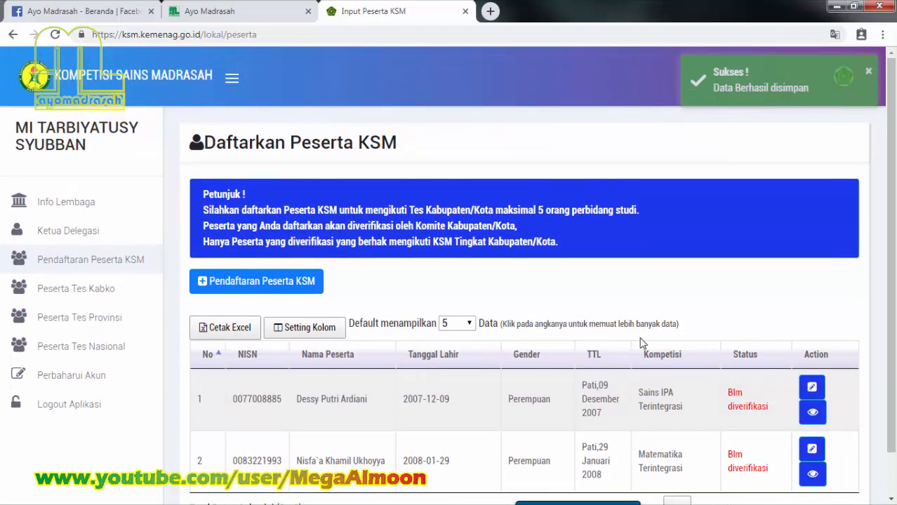
{"action": "scroll", "coordinate": [577, 387], "scroll_direction": "down", "scroll_amount": 1}
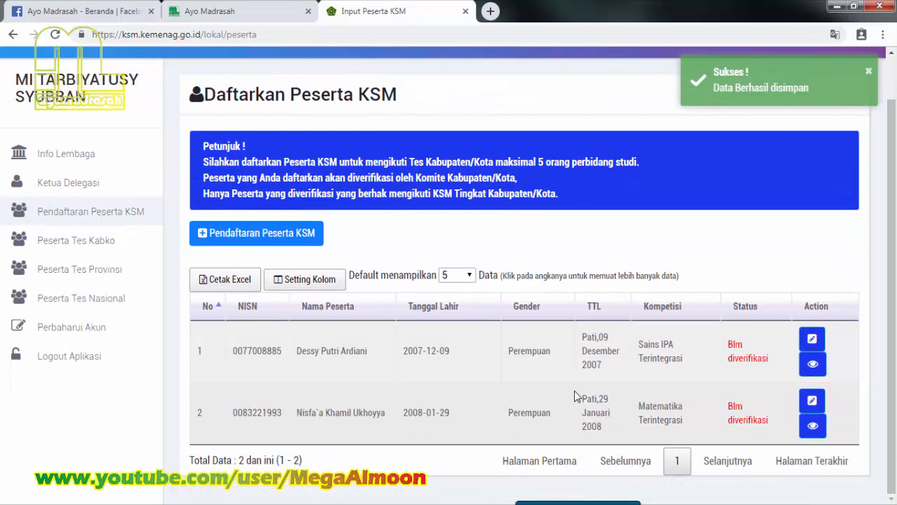
{"action": "left_click", "coordinate": [112, 241]}
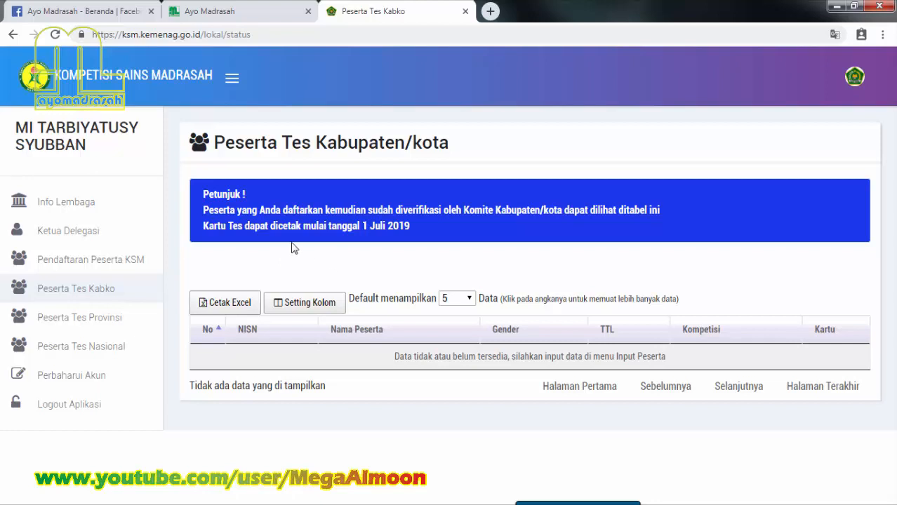
Step: Check the empty province test list, then return to the Pendaftaran Peserta KSM list
{"action": "left_click", "coordinate": [111, 327]}
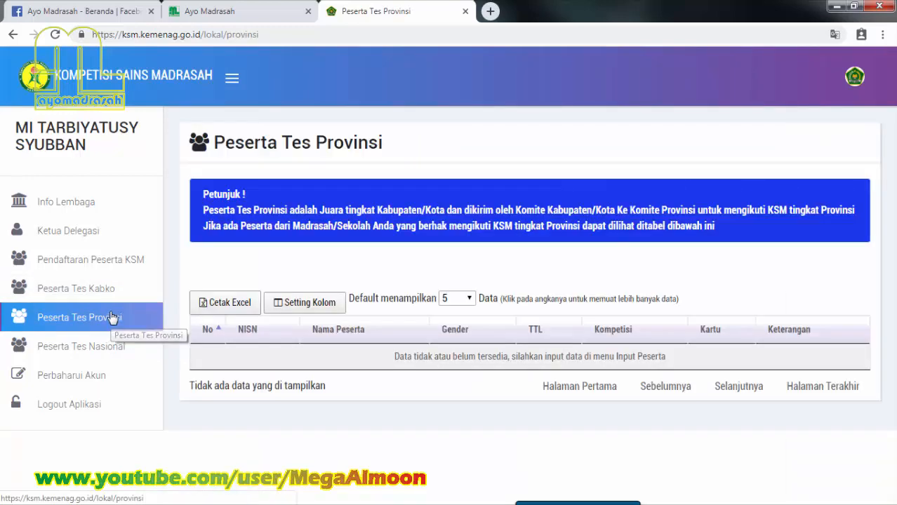
{"action": "left_click", "coordinate": [96, 262]}
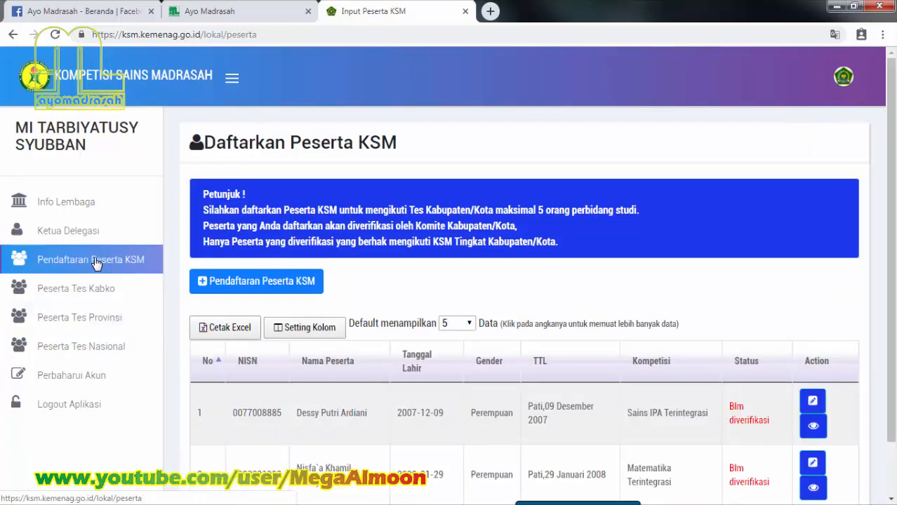
{"action": "scroll", "coordinate": [114, 283], "scroll_direction": "down", "scroll_amount": 2}
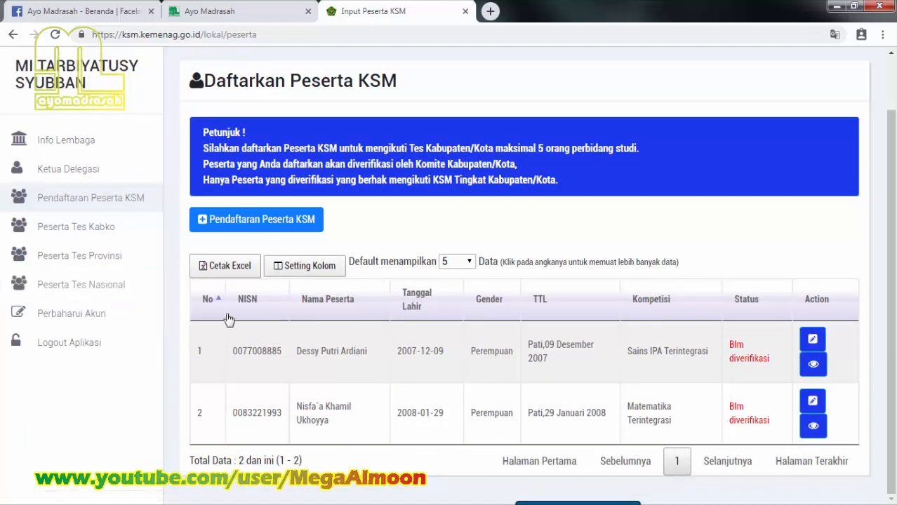
{"action": "left_click", "coordinate": [112, 232]}
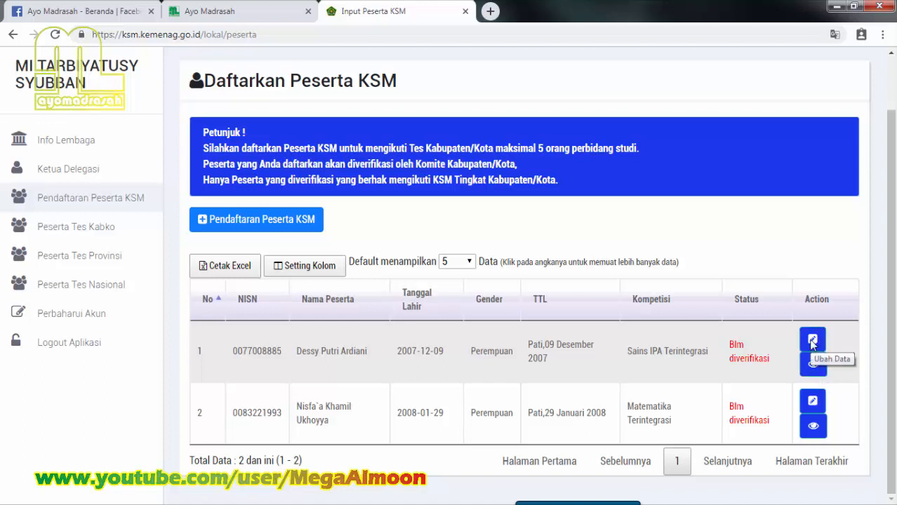
{"action": "left_click", "coordinate": [813, 341]}
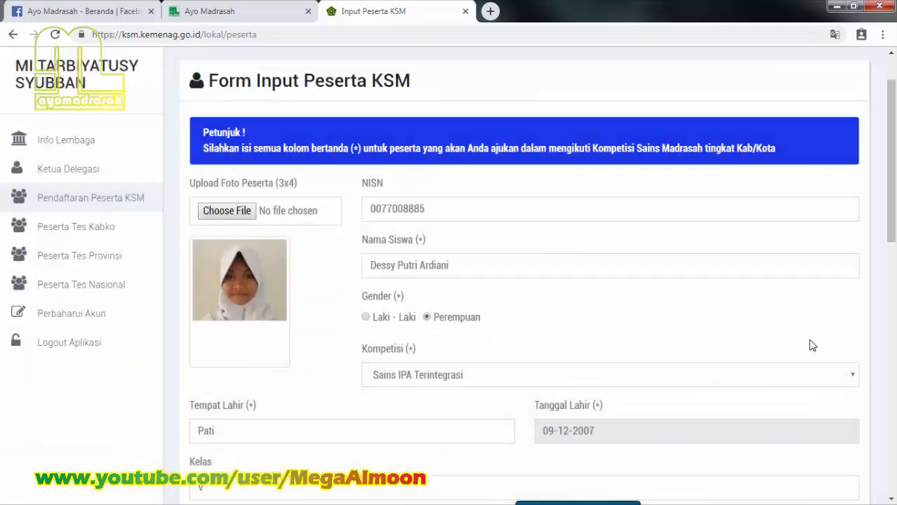
{"action": "scroll", "coordinate": [811, 346], "scroll_direction": "down", "scroll_amount": 5}
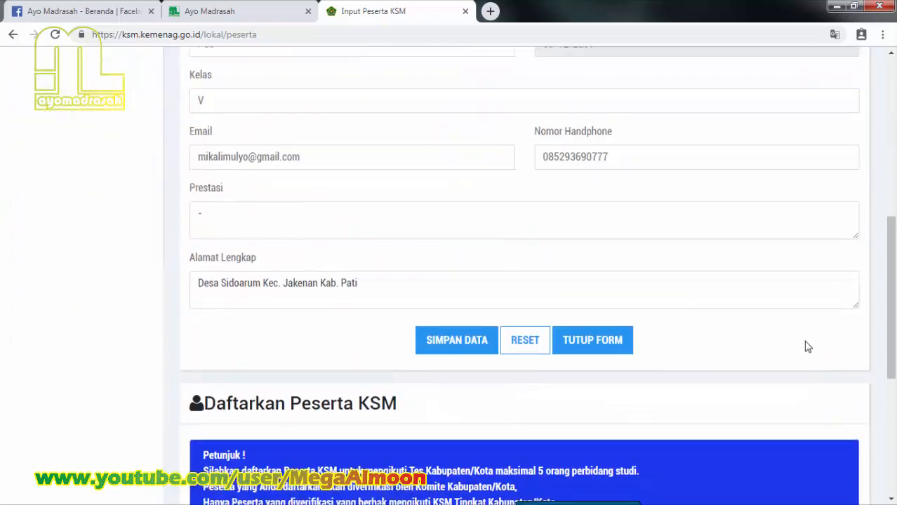
{"action": "left_click", "coordinate": [594, 337]}
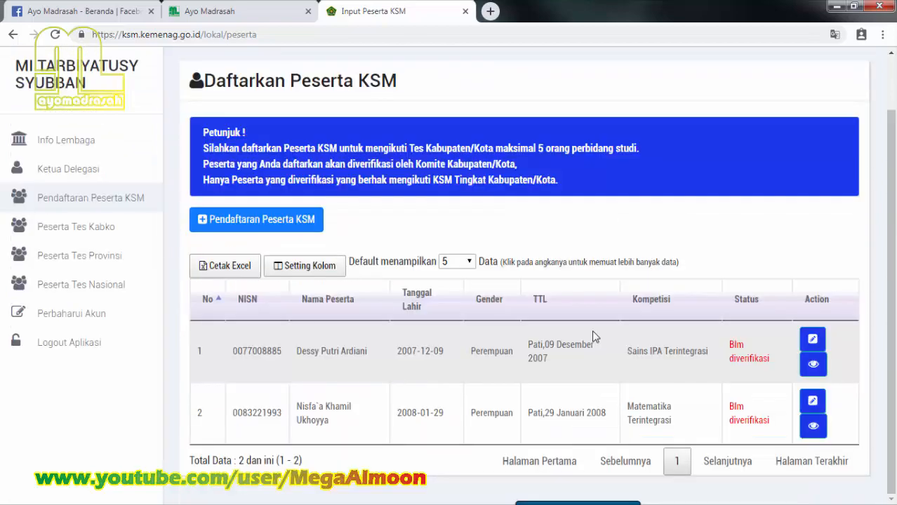
{"action": "left_click", "coordinate": [812, 365]}
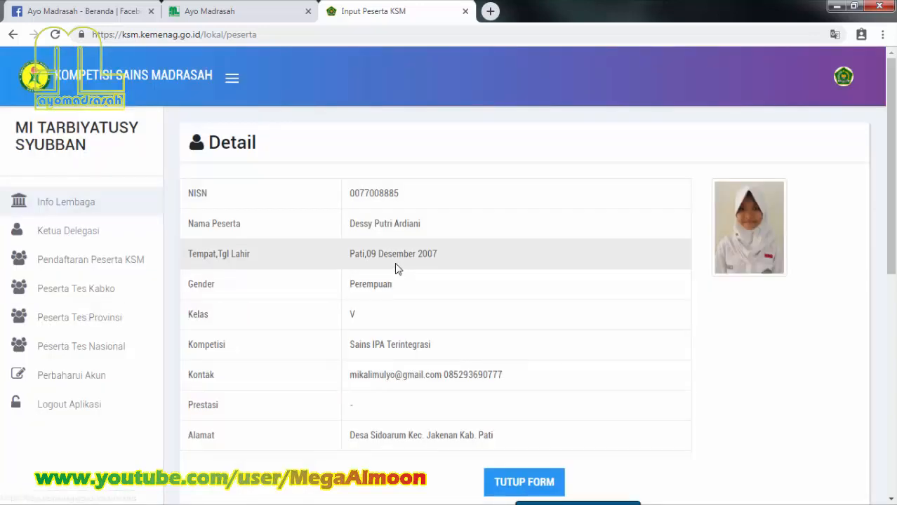
{"action": "left_click", "coordinate": [113, 265]}
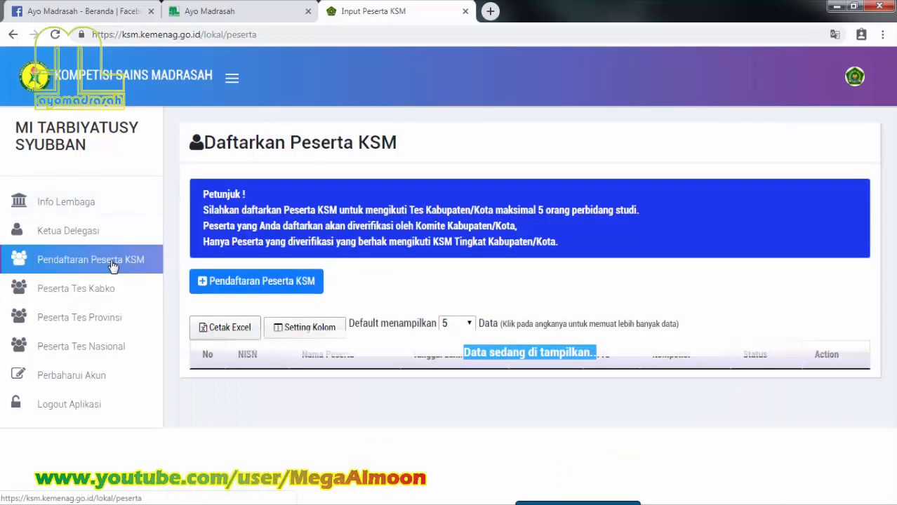
Step: Log out via Logout Aplikasi and confirm with OK
{"action": "left_click", "coordinate": [85, 409]}
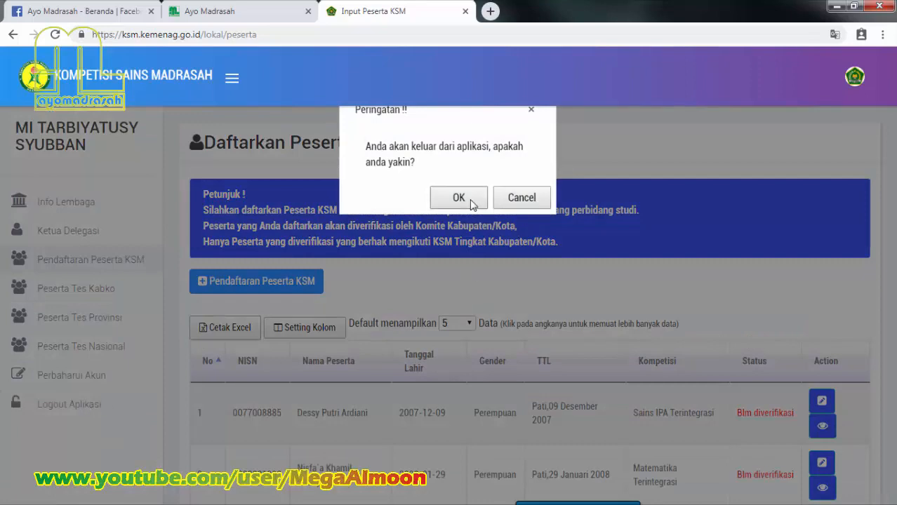
{"action": "left_click", "coordinate": [458, 198]}
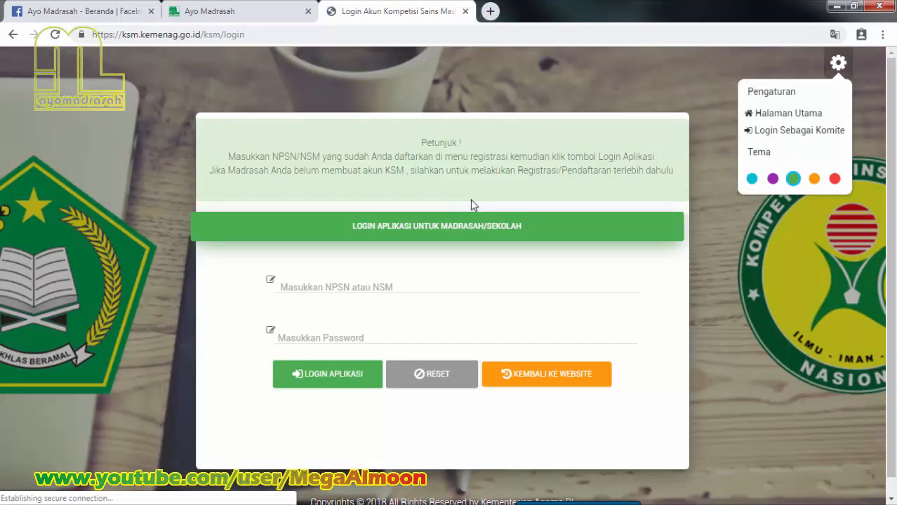